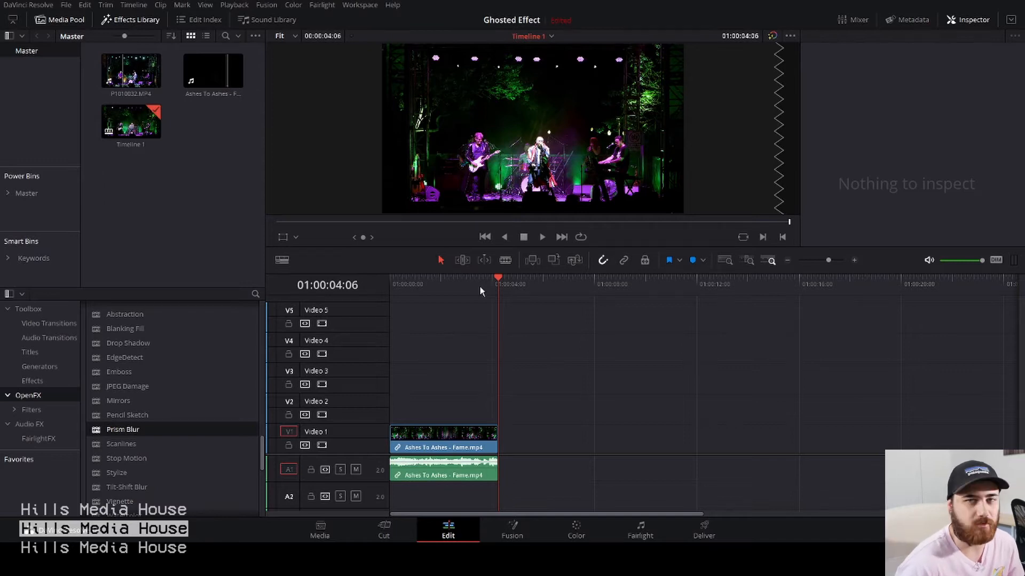
# - Play the Ashes To Ashes clip from the start of the timeline through to its end
pyautogui.press('Home')
pyautogui.press('space')
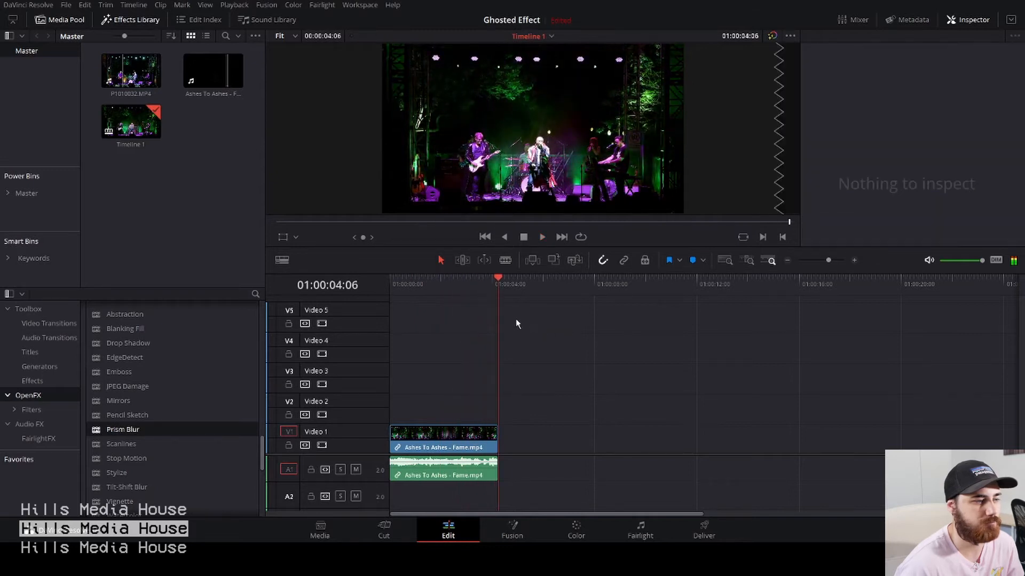
pyautogui.press('Home')
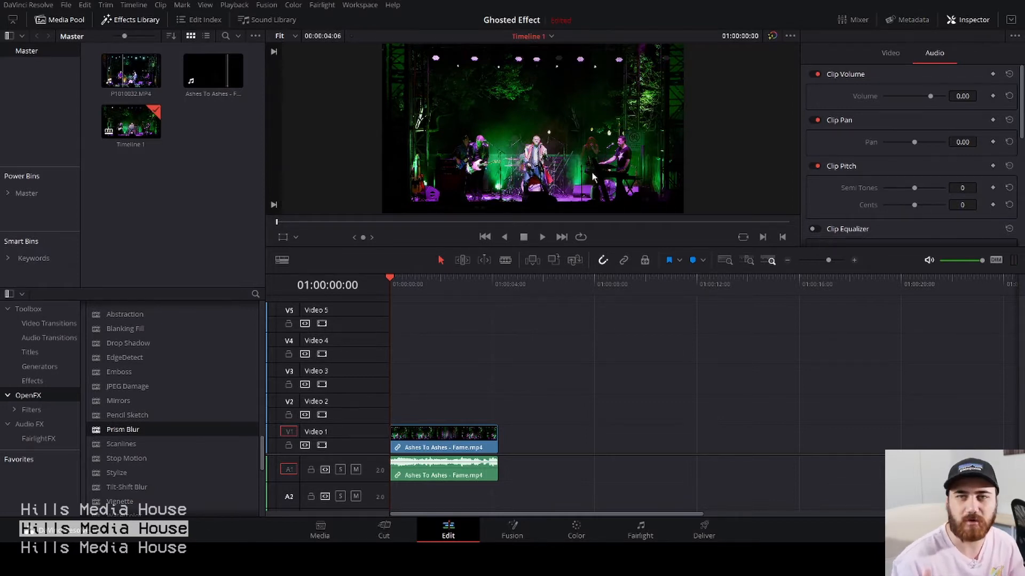
pyautogui.press('space')
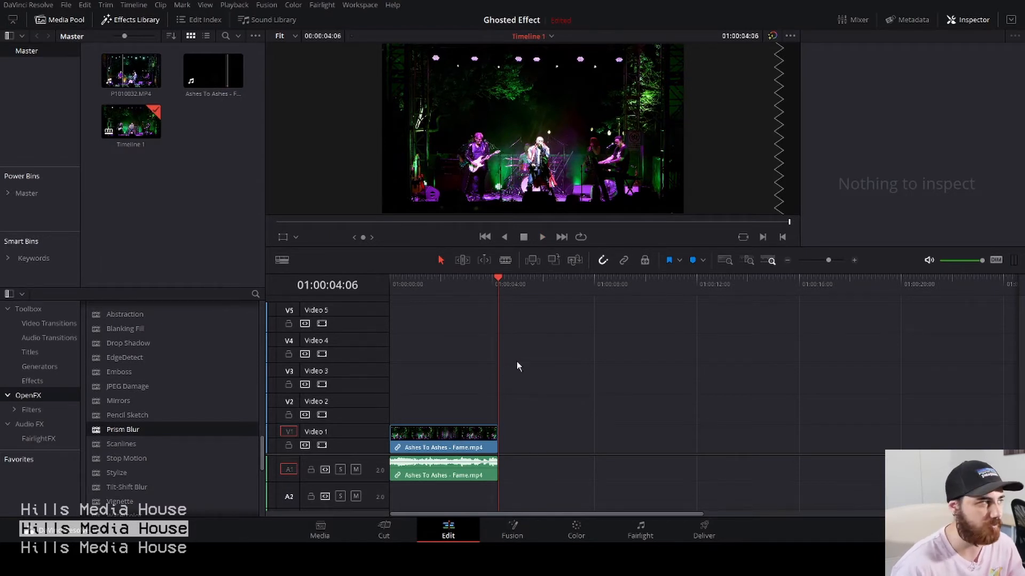
# - Load P1010032.MP4 in the source viewer and place its marked portion on Video 1, shortly after the Ashes To Ashes clip
pyautogui.click(133, 75)
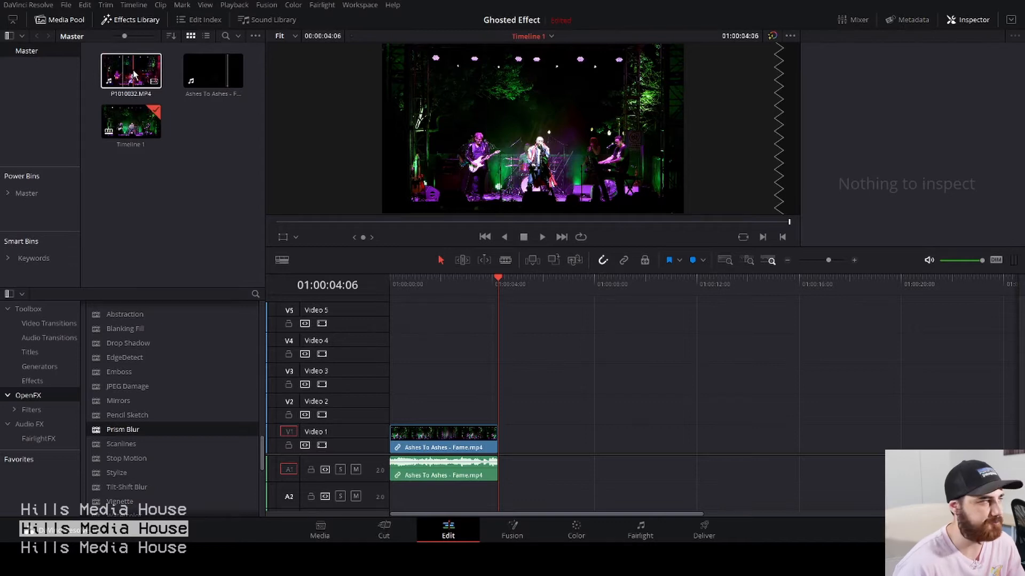
pyautogui.doubleClick(133, 75)
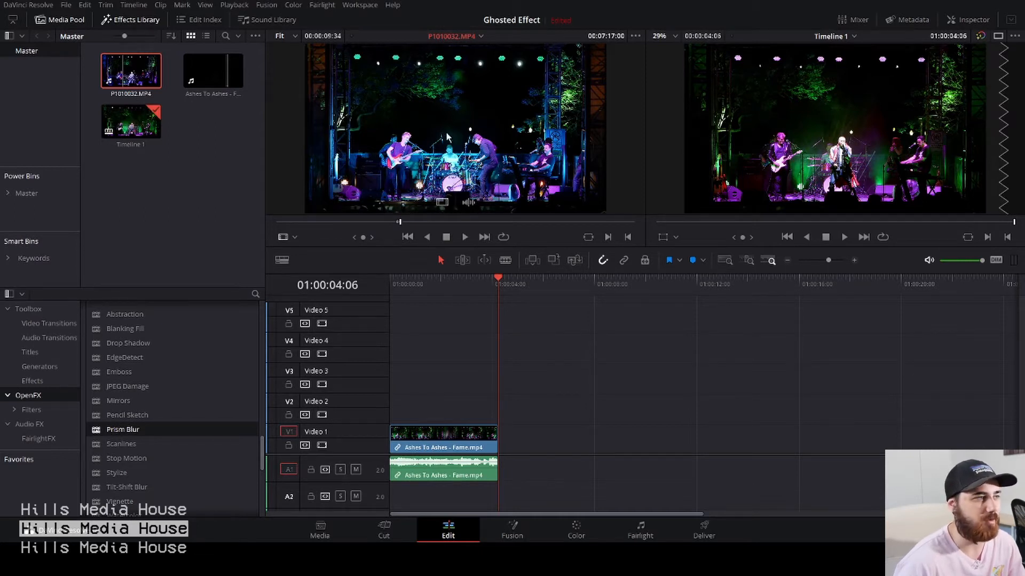
pyautogui.moveTo(490, 114); pyautogui.dragTo(522, 434)
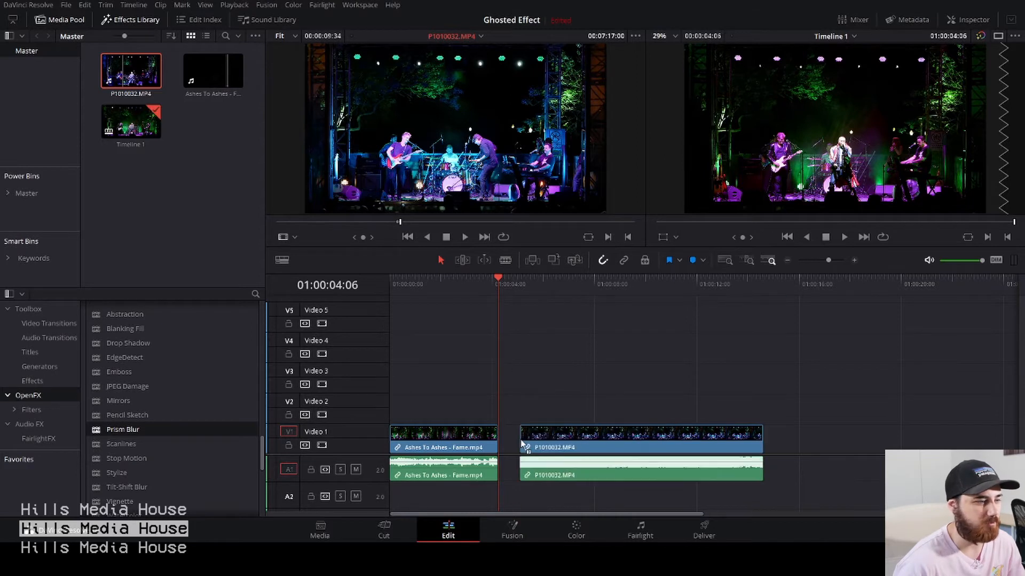
# - Play back the P1010032.MP4 clip on the timeline from its beginning
pyautogui.click(520, 288)
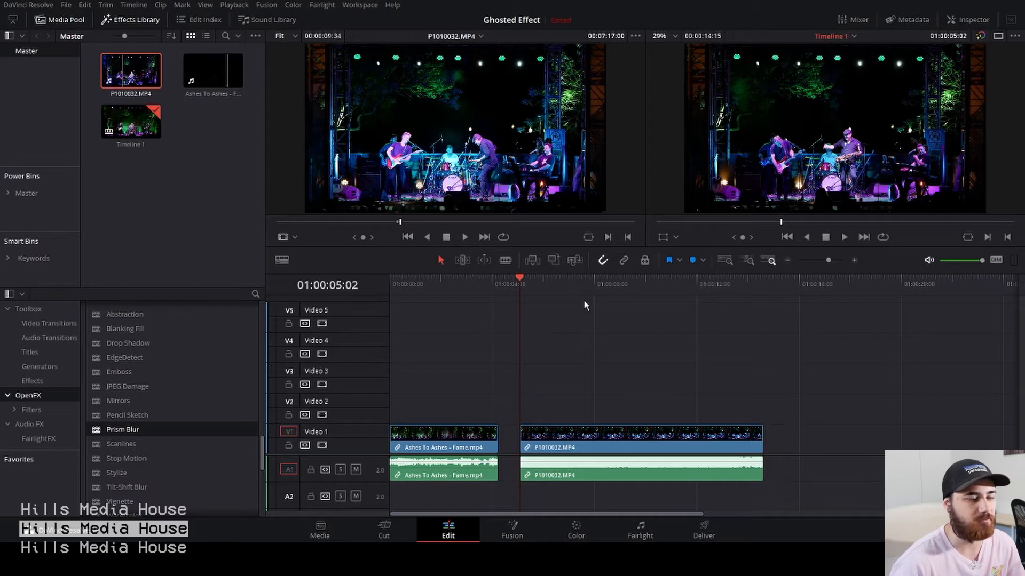
pyautogui.press('space')
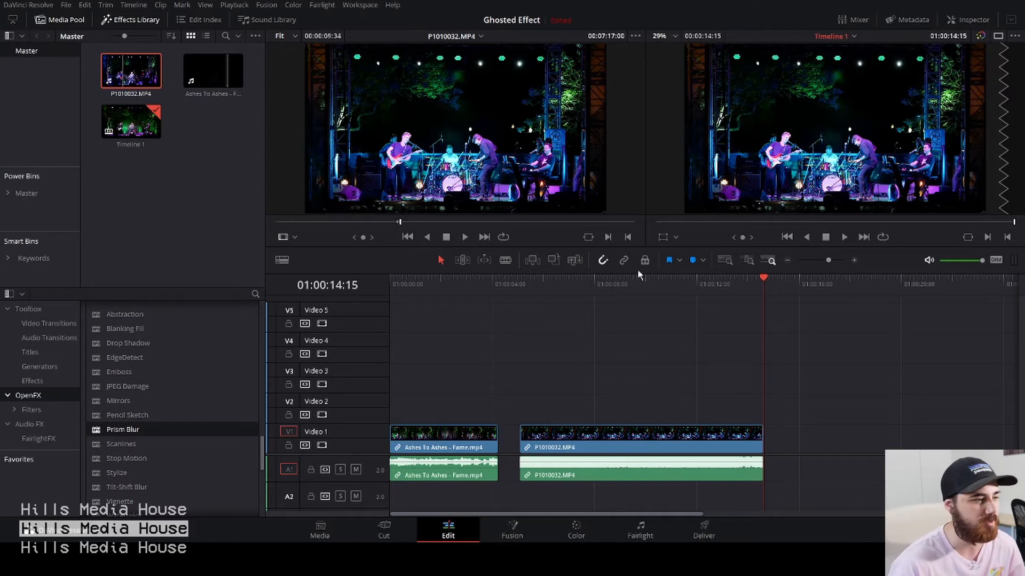
pyautogui.click(520, 285)
pyautogui.press('space')
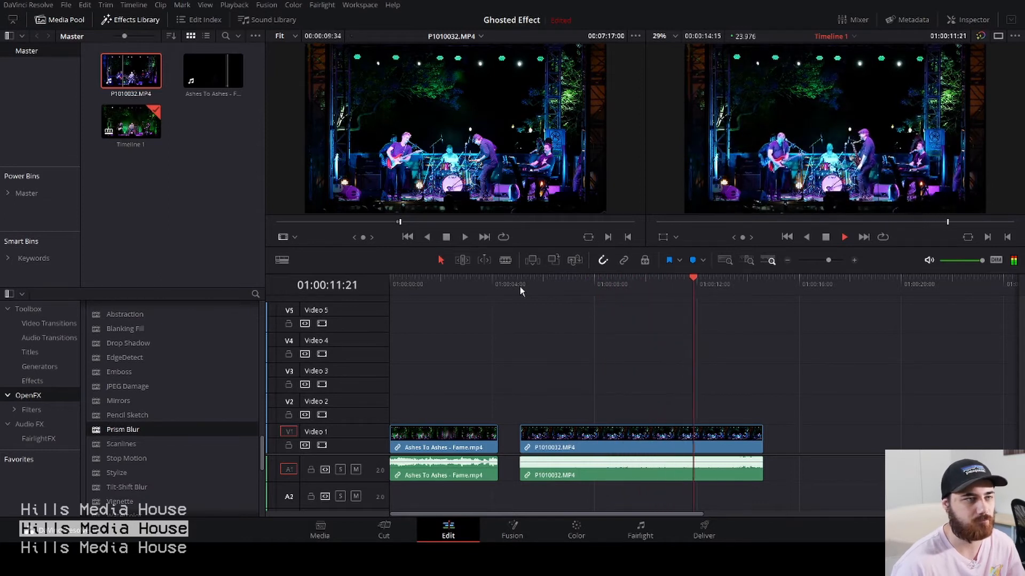
pyautogui.press('space')
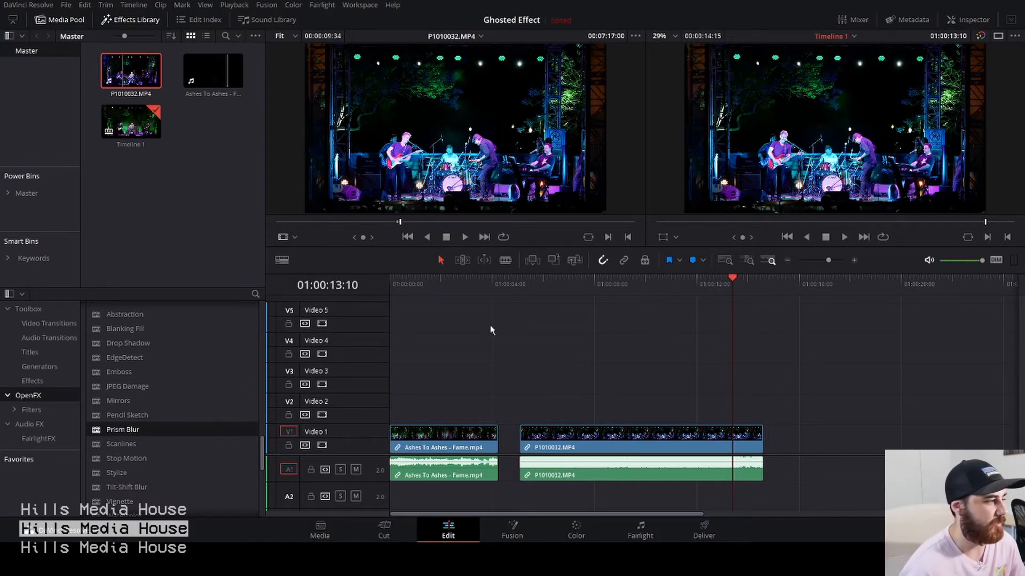
# - Move the P1010032.MP4 clip further along Video 1 so it starts at about 01:00:06:23
pyautogui.moveTo(617, 439); pyautogui.dragTo(650, 443)
pyautogui.hotkey('ctrl', 'z')
pyautogui.moveTo(686, 398); pyautogui.dragTo(637, 442)
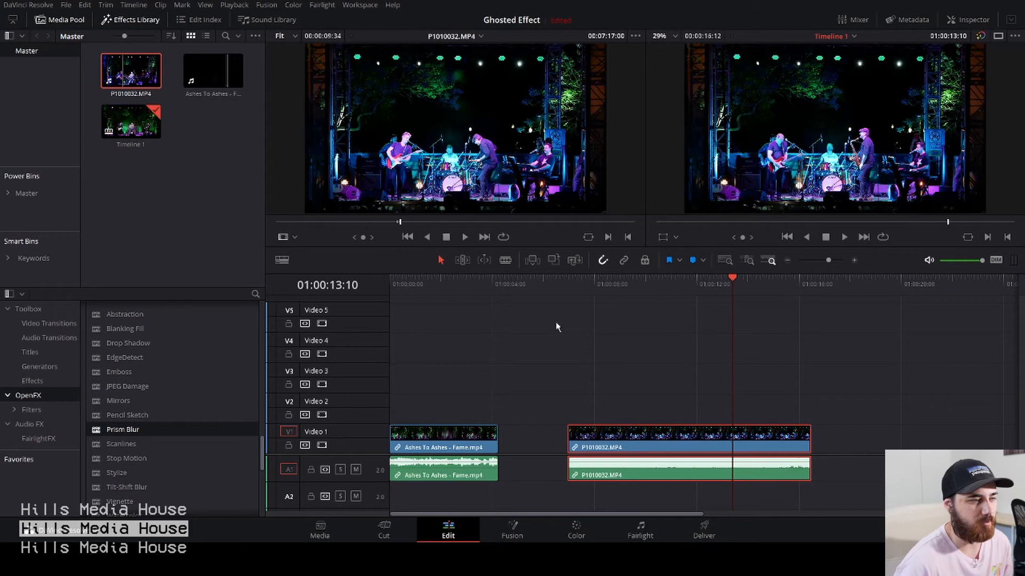
# - Duplicate only the video of P1010032.MP4 onto Video 2 through Video 6 and enlarge the video track area to fit all six
pyautogui.click(680, 394)
pyautogui.click(631, 439)
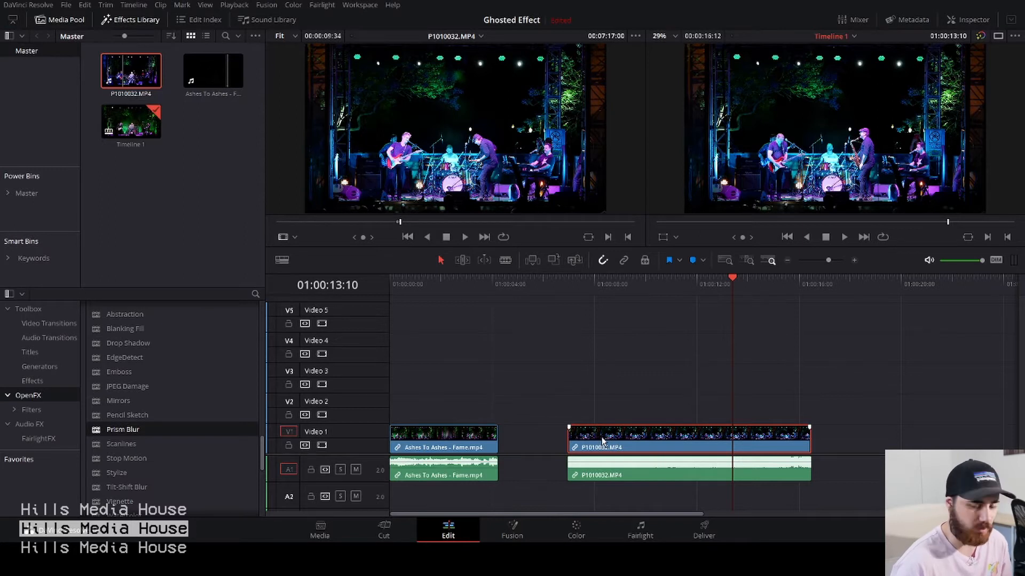
pyautogui.moveTo(604, 436); pyautogui.dragTo(637, 362)
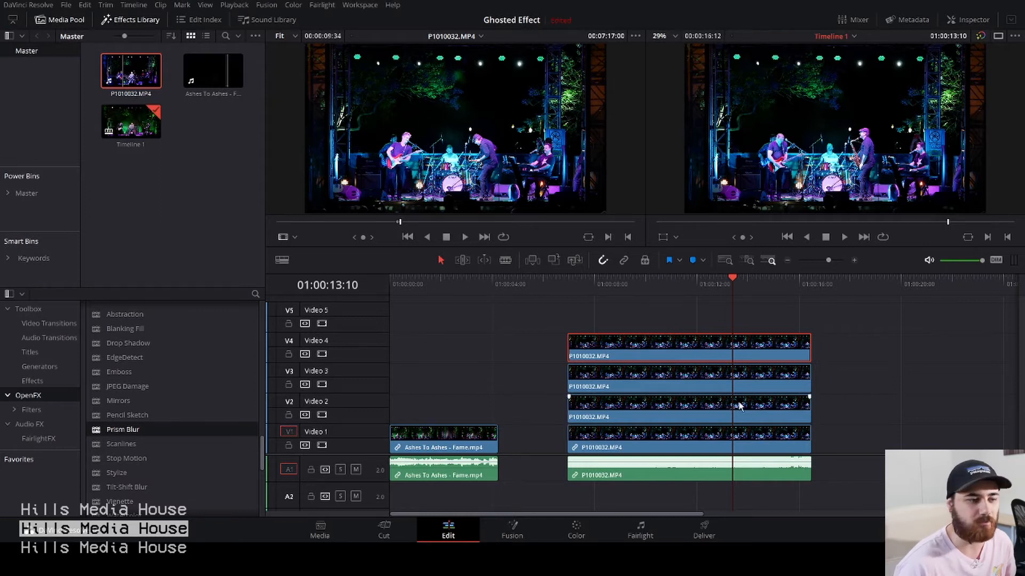
pyautogui.moveTo(617, 351); pyautogui.dragTo(617, 301)
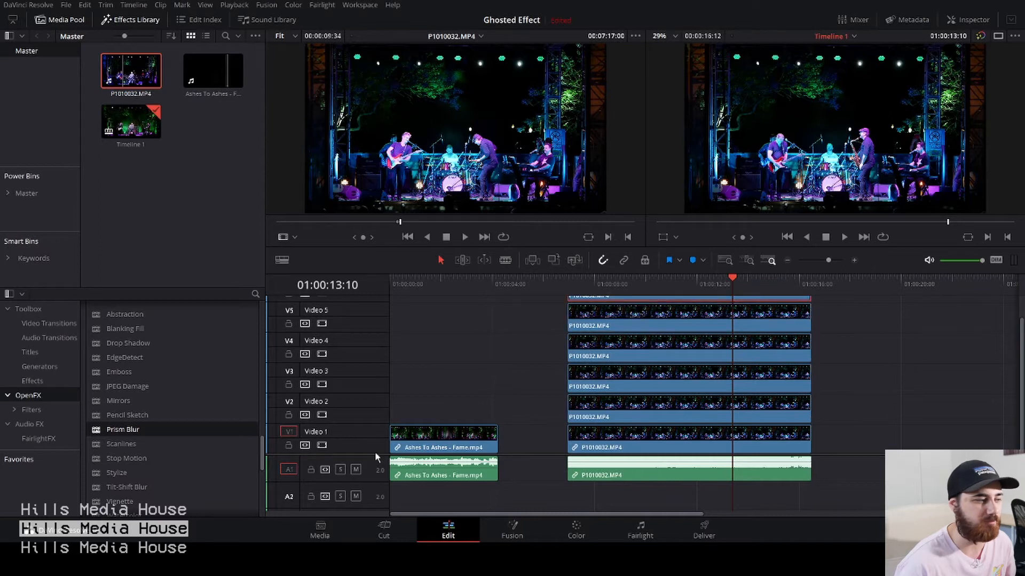
pyautogui.moveTo(358, 454); pyautogui.dragTo(361, 477)
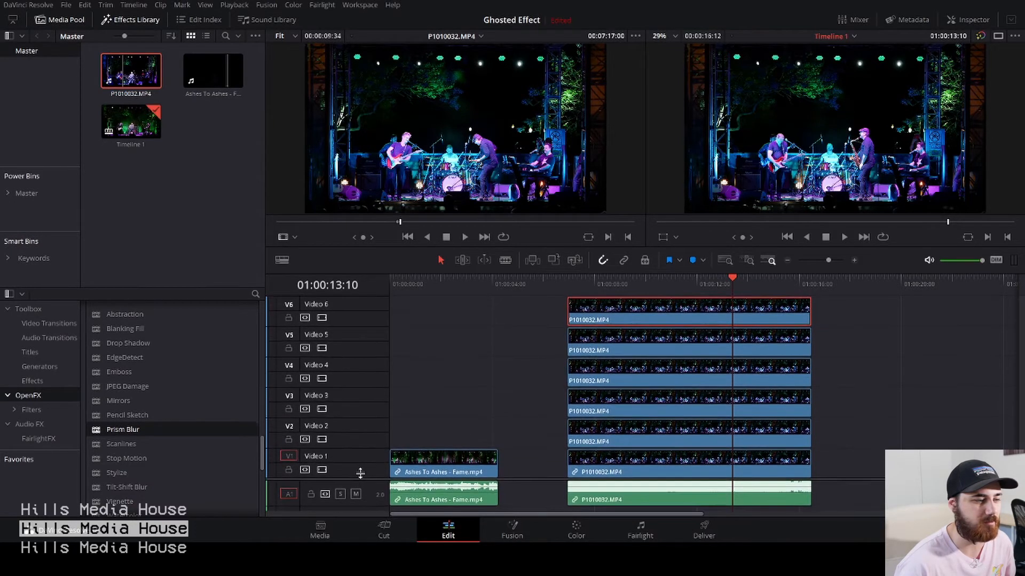
# - Add the default video transition to the start of all six stacked P1010032.MP4 clips
pyautogui.click(562, 282)
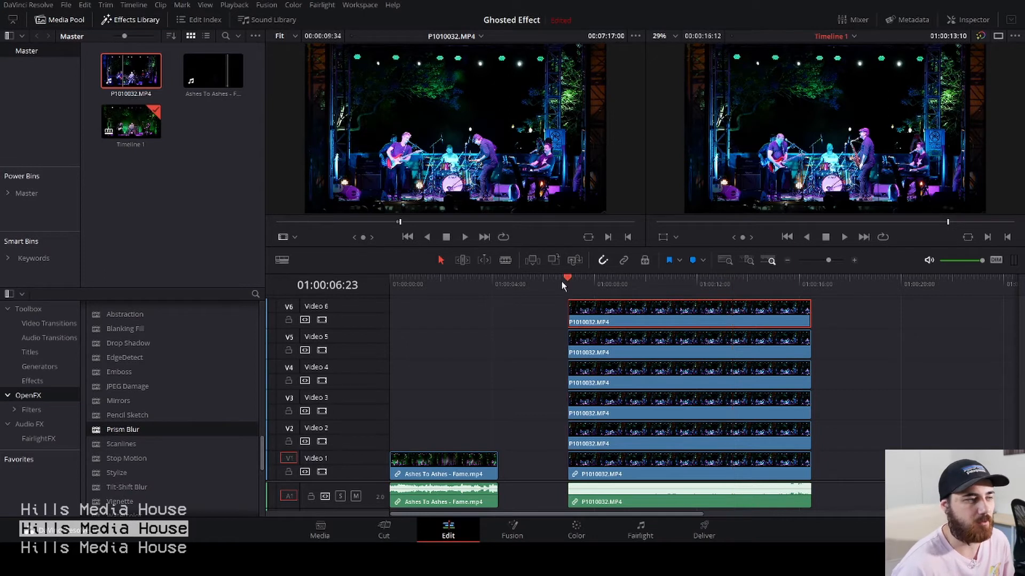
pyautogui.moveTo(546, 318); pyautogui.dragTo(611, 466)
pyautogui.click(572, 431)
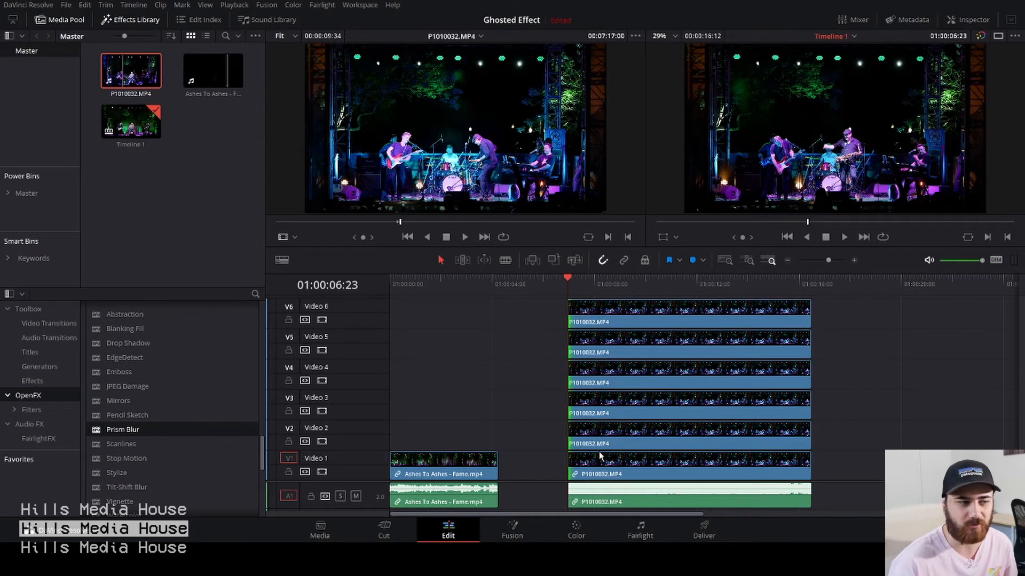
pyautogui.hotkey('ctrl', 't')
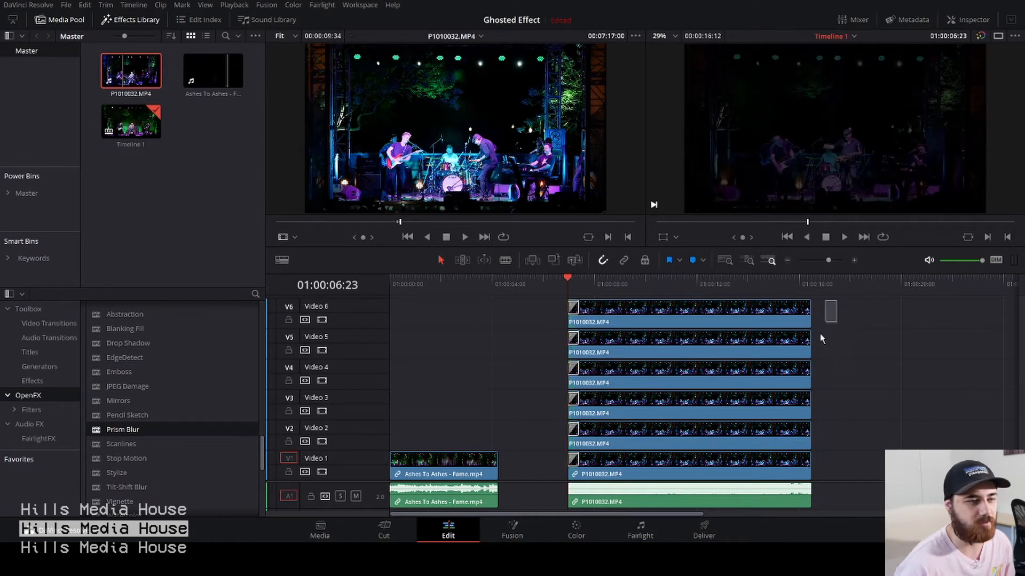
# - Add the default video transition to the end of all six stacked P1010032.MP4 clips
pyautogui.moveTo(822, 339); pyautogui.dragTo(799, 469)
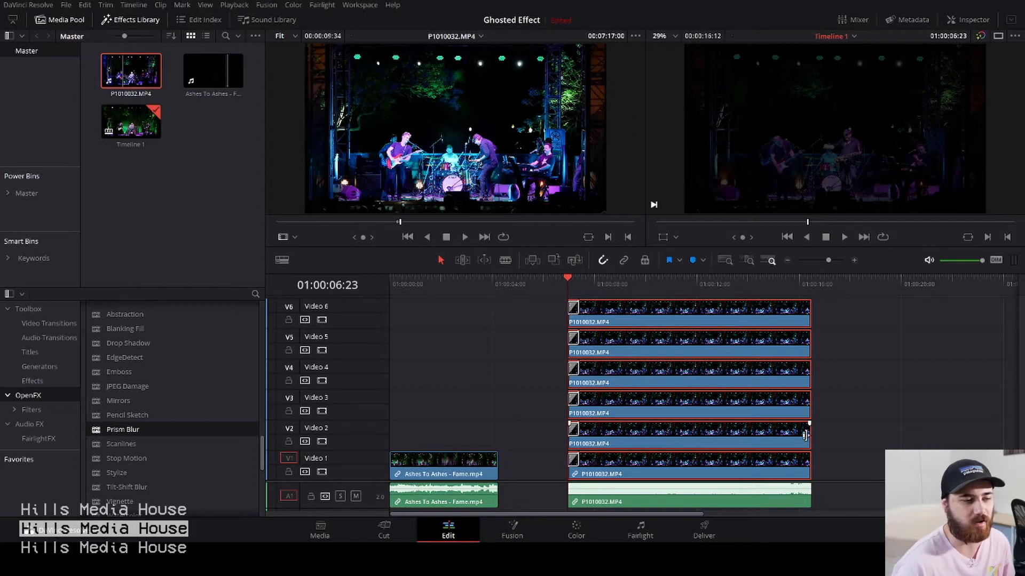
pyautogui.click(807, 435)
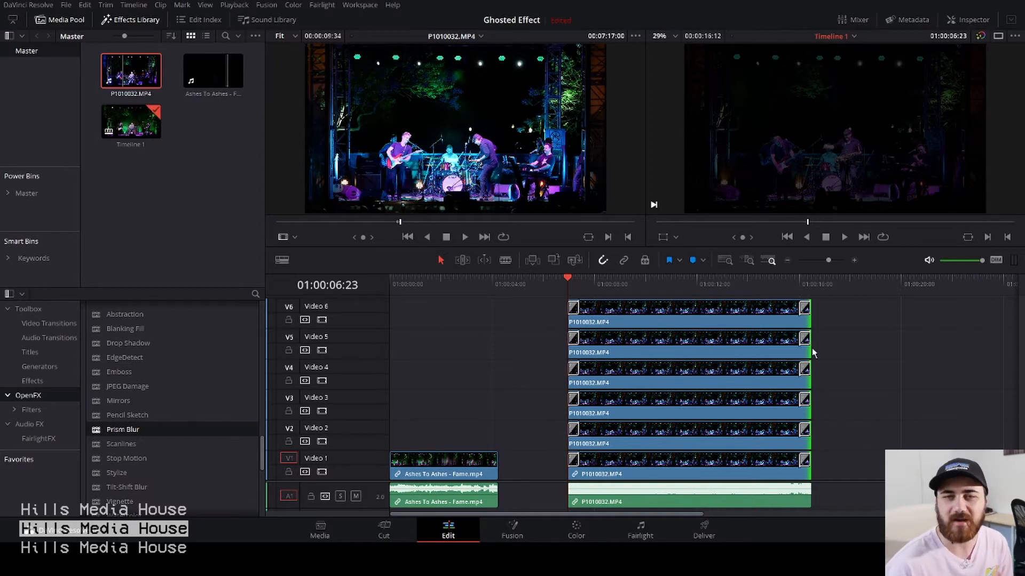
pyautogui.click(851, 320)
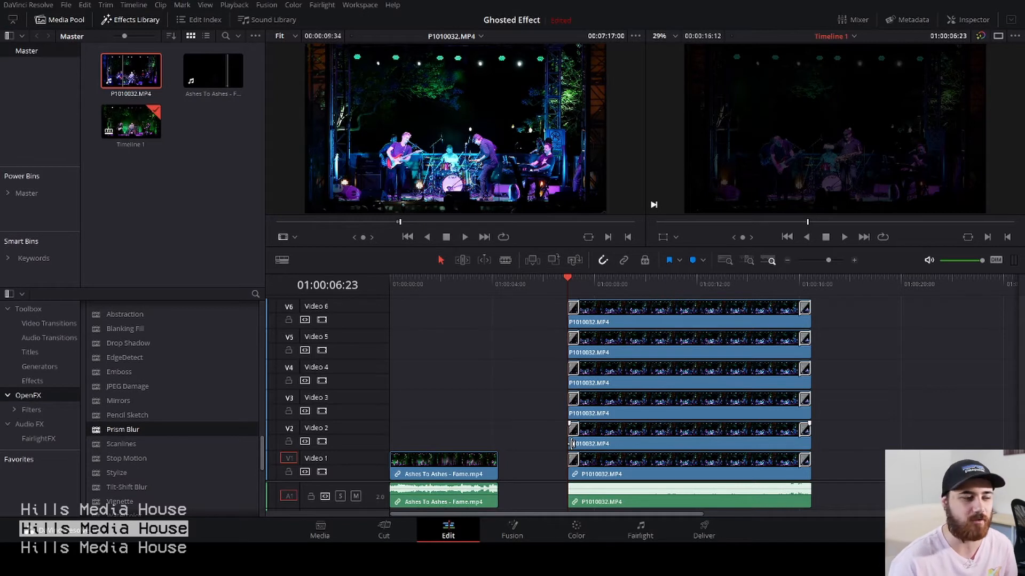
# - Trim the starts of the clips on Video 2 through Video 6 so each begins about 12 frames after the one below
pyautogui.moveTo(572, 443); pyautogui.dragTo(607, 382)
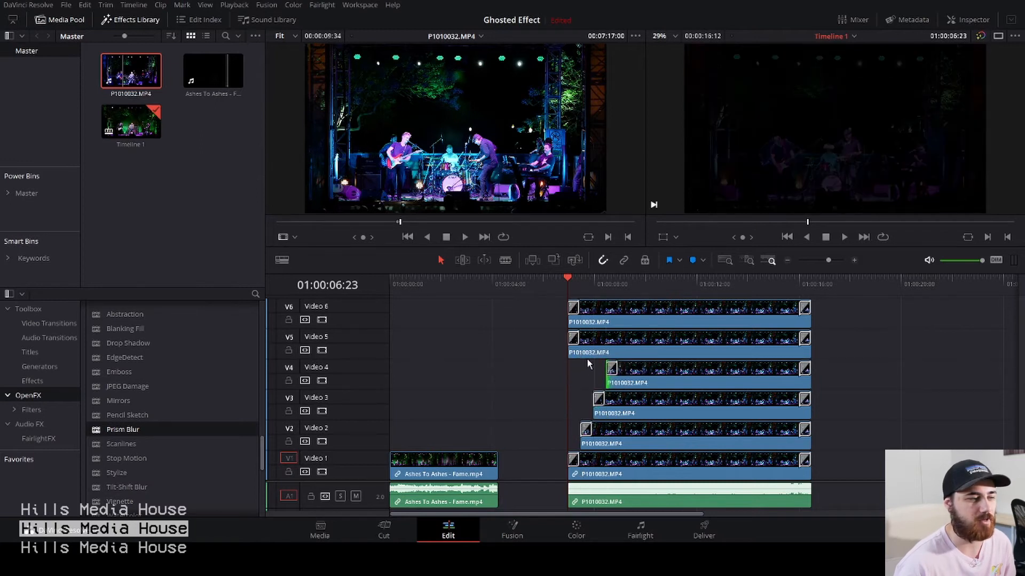
pyautogui.moveTo(570, 352); pyautogui.dragTo(619, 354)
pyautogui.moveTo(570, 319); pyautogui.dragTo(640, 325)
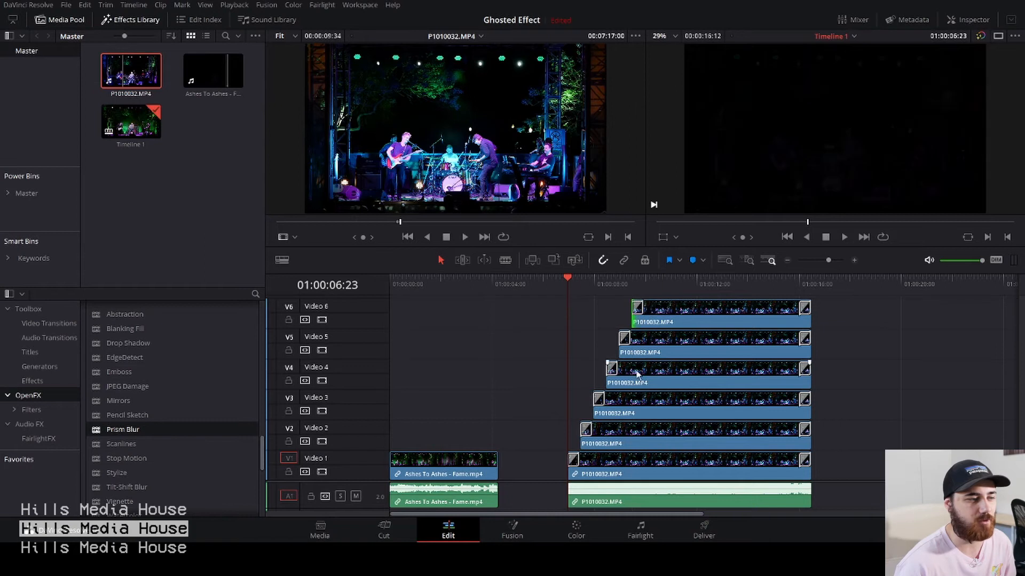
# - Trim the ends of the clips on Video 2 through Video 6 so each finishes about 12 frames before the one below
pyautogui.moveTo(805, 430); pyautogui.dragTo(769, 383)
pyautogui.click(807, 383)
pyautogui.moveTo(807, 353); pyautogui.dragTo(751, 352)
pyautogui.click(805, 322)
pyautogui.moveTo(805, 322); pyautogui.dragTo(734, 324)
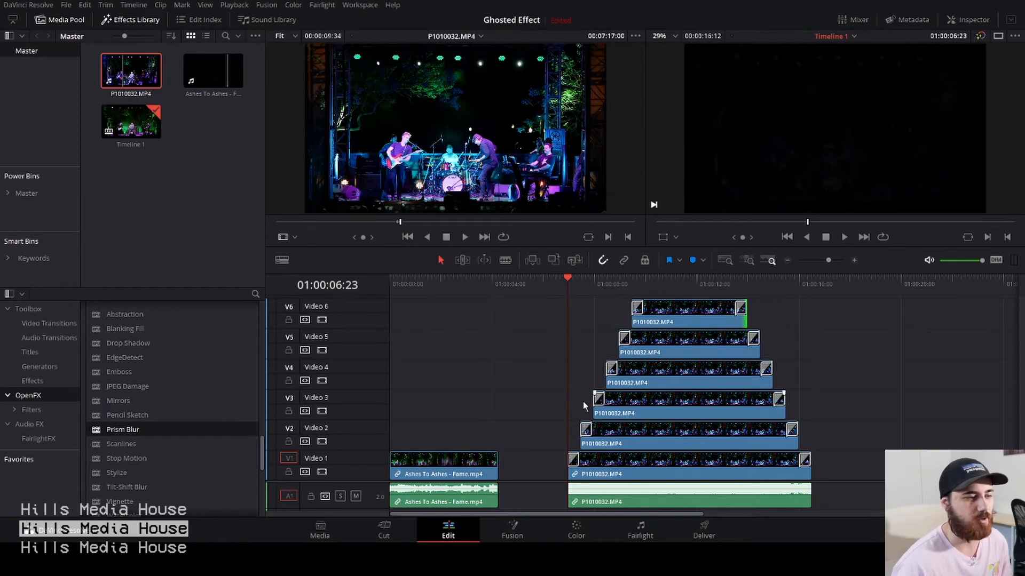
# - Preview the staggered clips and return the playhead to the start of the Video 2 clip
pyautogui.press('space')
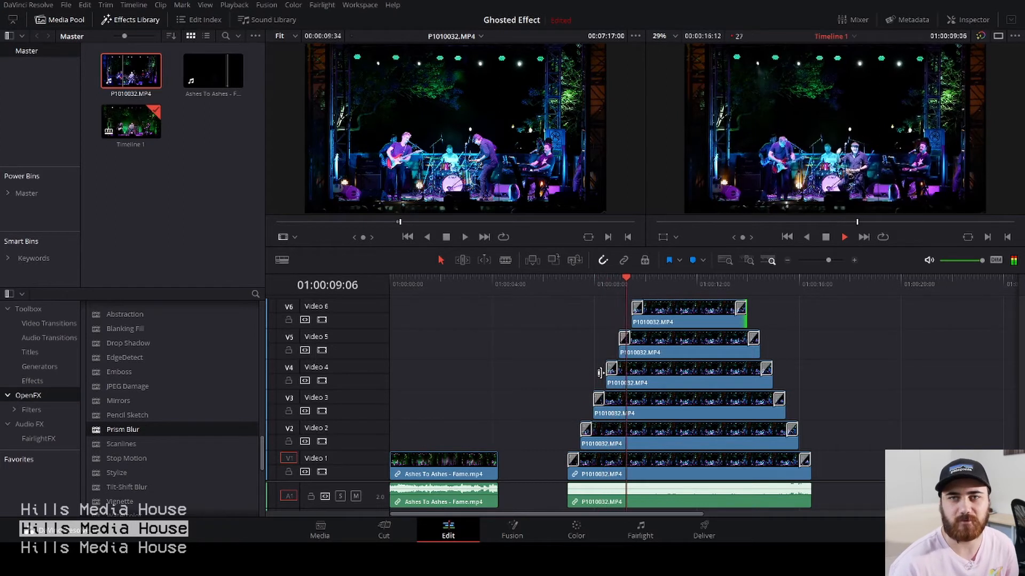
pyautogui.press('space')
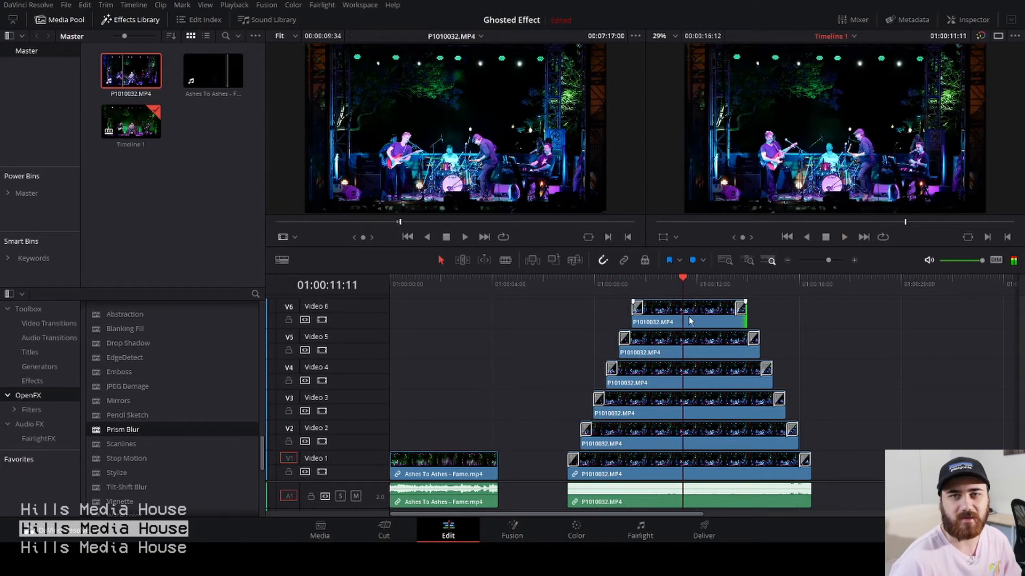
pyautogui.click(581, 281)
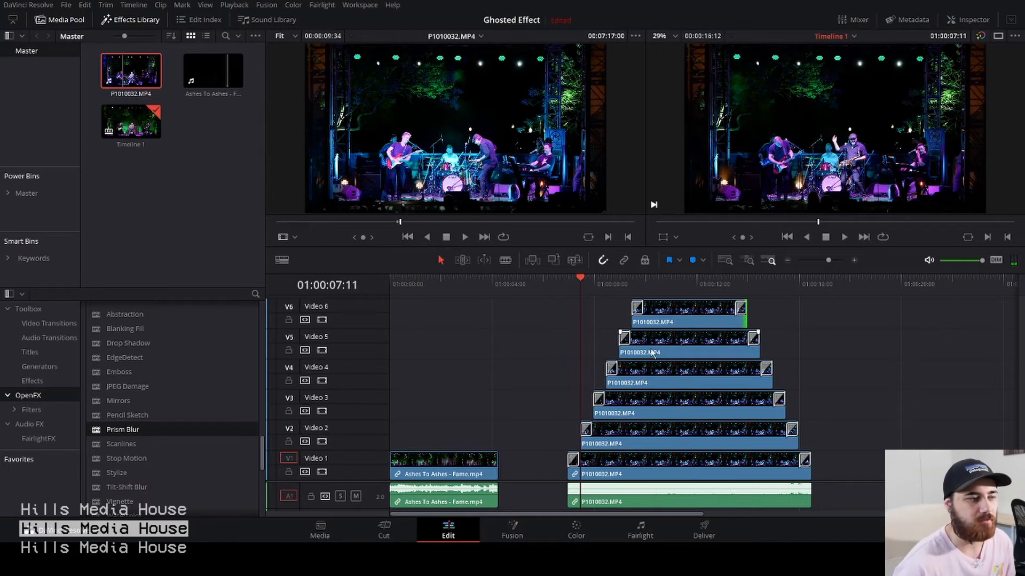
# - Disable the video tracks Video 3 through Video 6
pyautogui.click(322, 319)
pyautogui.click(322, 350)
pyautogui.click(322, 380)
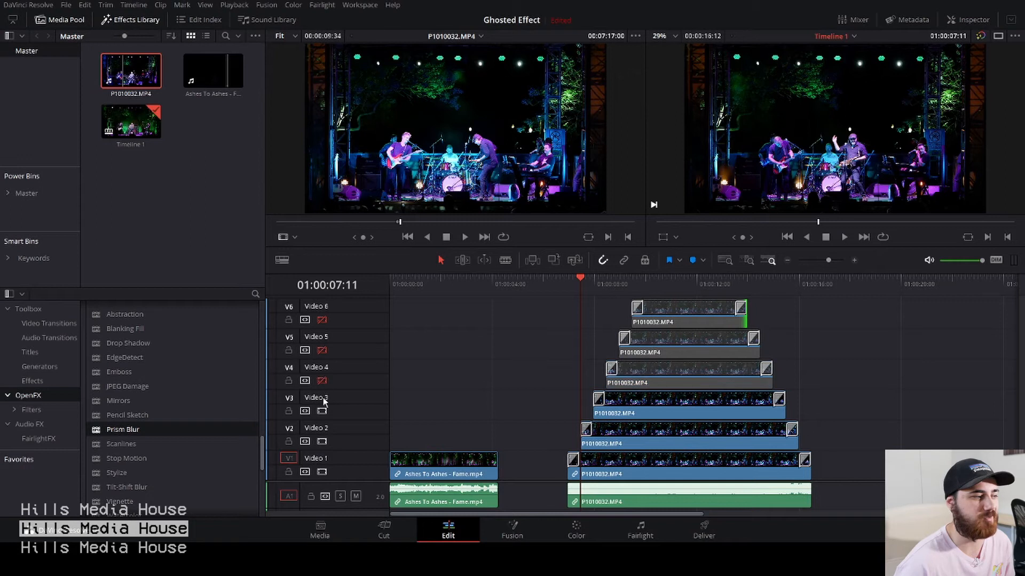
pyautogui.click(322, 411)
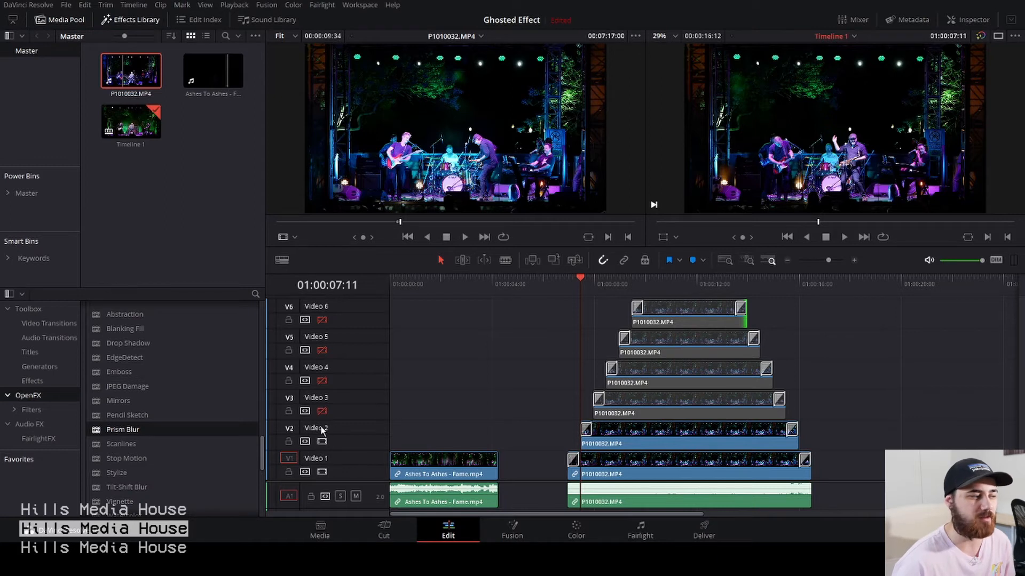
# - Show the Inspector for the Video 2 clip and set its opacity to 40
pyautogui.click(664, 435)
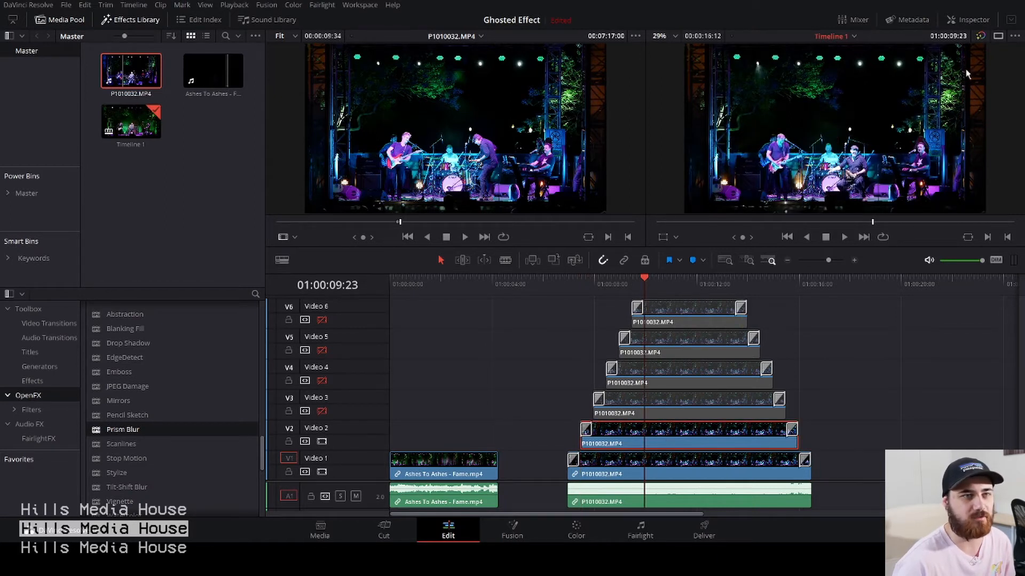
pyautogui.click(972, 21)
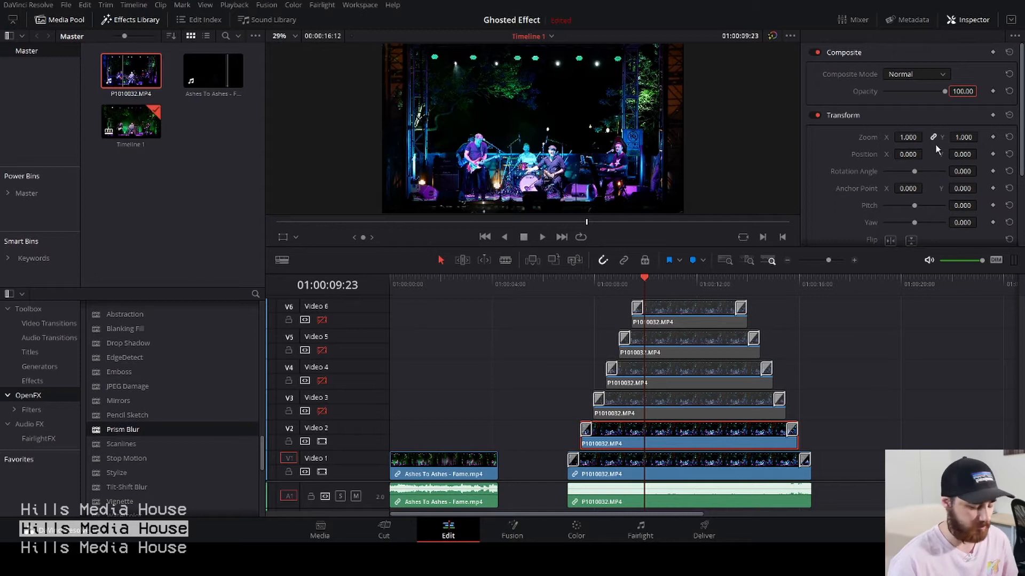
pyautogui.write('40')
pyautogui.press('Return')
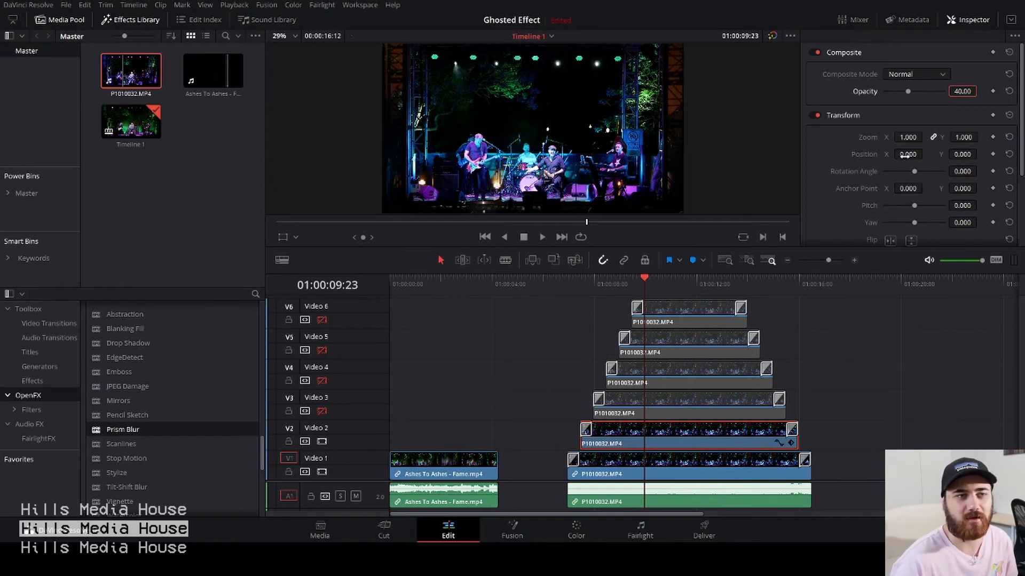
# - Try a horizontal position offset of 59 on the Video 2 clip and reset its position
pyautogui.moveTo(908, 155); pyautogui.dragTo(925, 154)
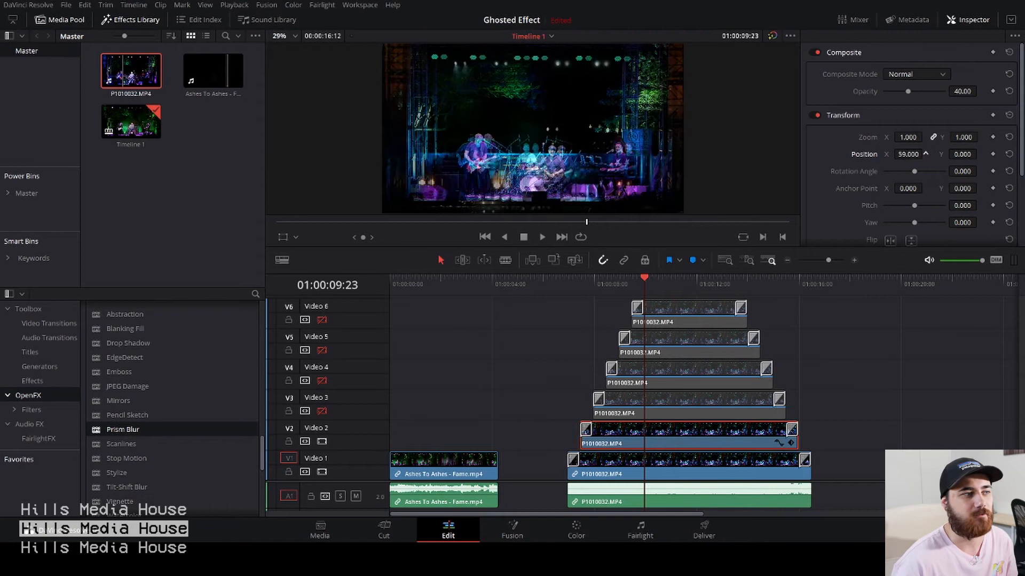
pyautogui.click(1008, 154)
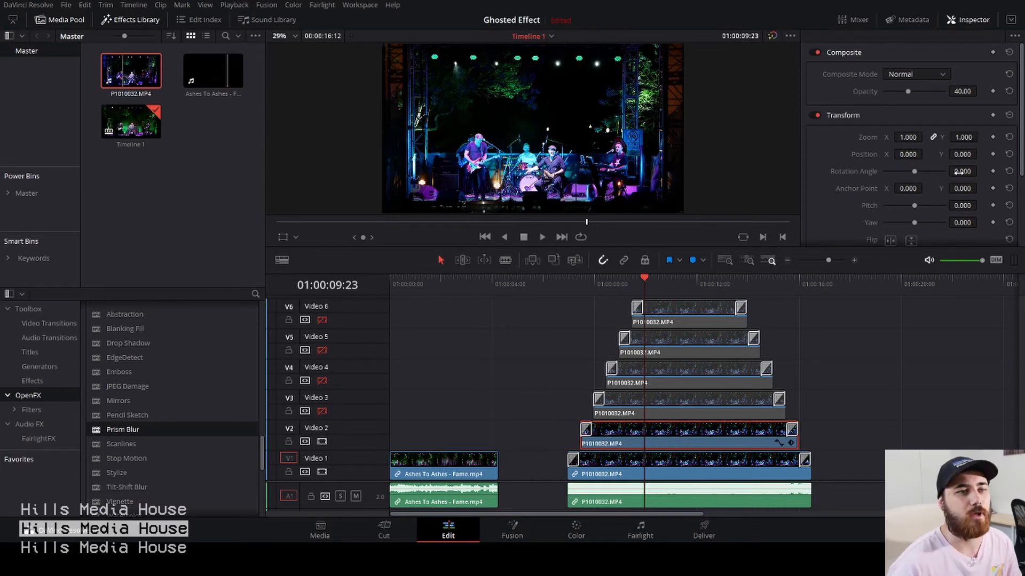
# - Offset the Video 2 clip vertically with a Y position of 77
pyautogui.moveTo(962, 154)
pyautogui.mouseDown()
pyautogui.moveTo(945, 154)
pyautogui.moveTo(979, 155)
pyautogui.mouseUp()
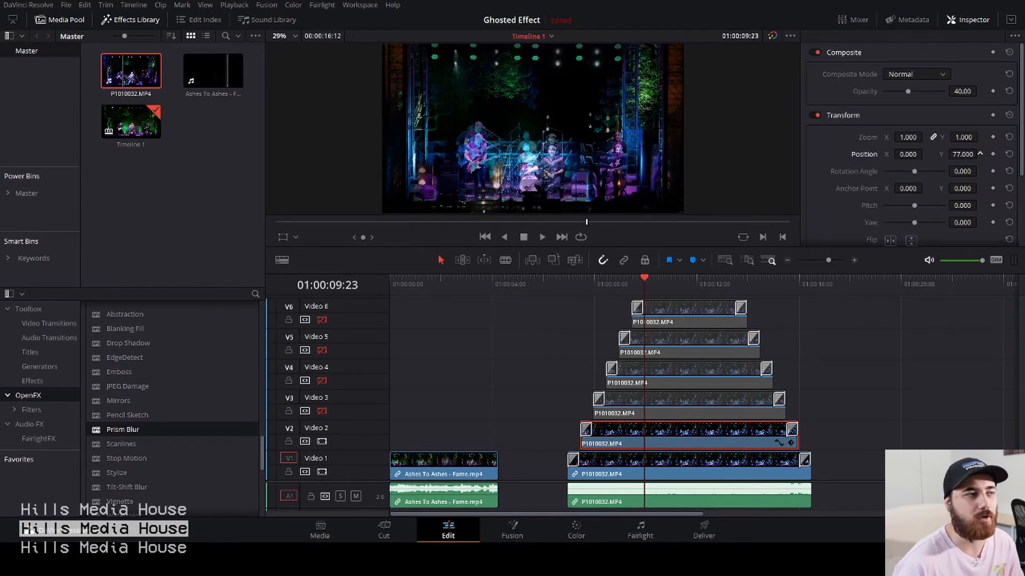
pyautogui.moveTo(980, 155); pyautogui.dragTo(979, 154)
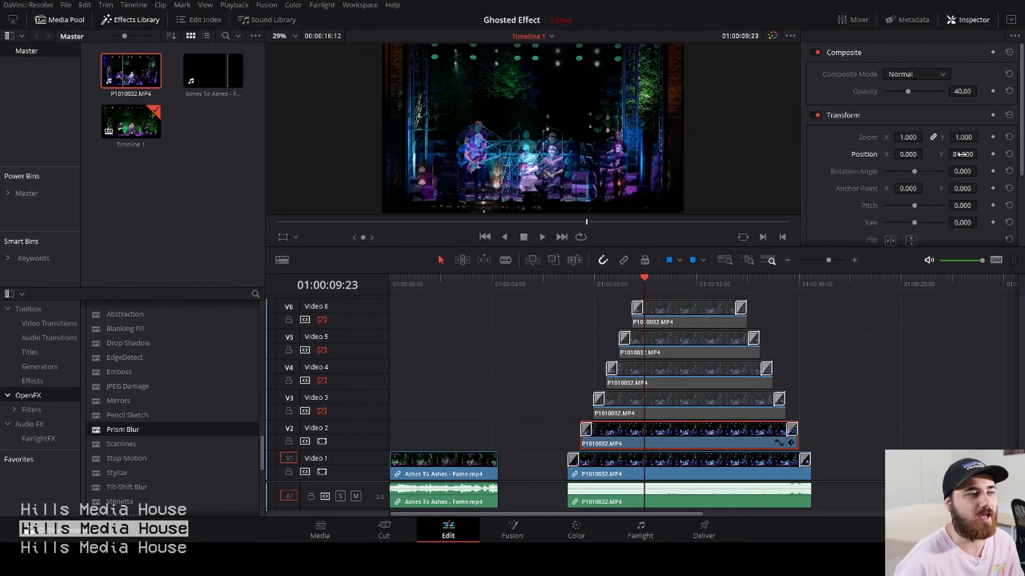
pyautogui.moveTo(960, 154); pyautogui.dragTo(958, 154)
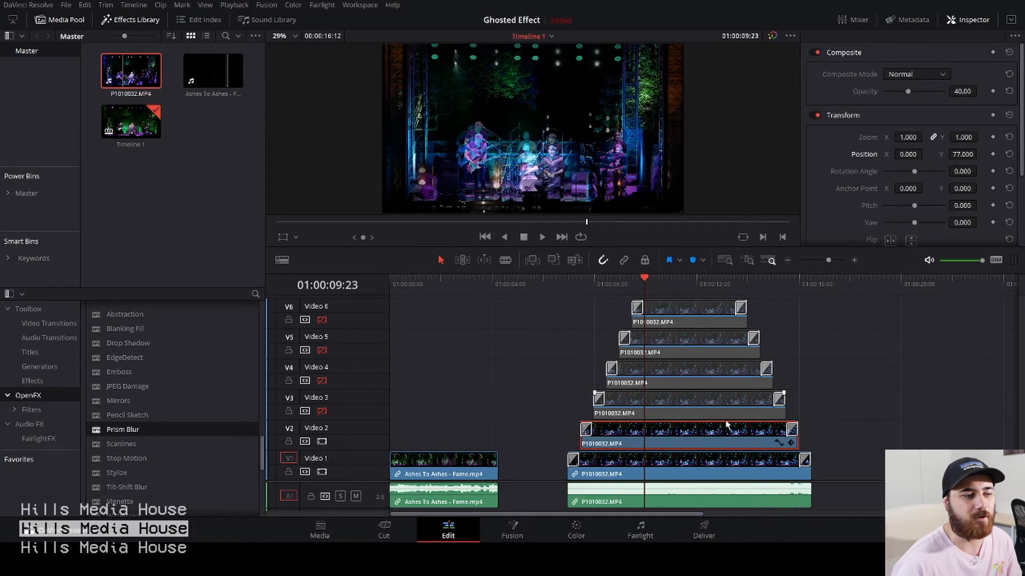
# - Enable the Video 3 track and set its clip to 40 opacity with a Y position of 151
pyautogui.click(322, 411)
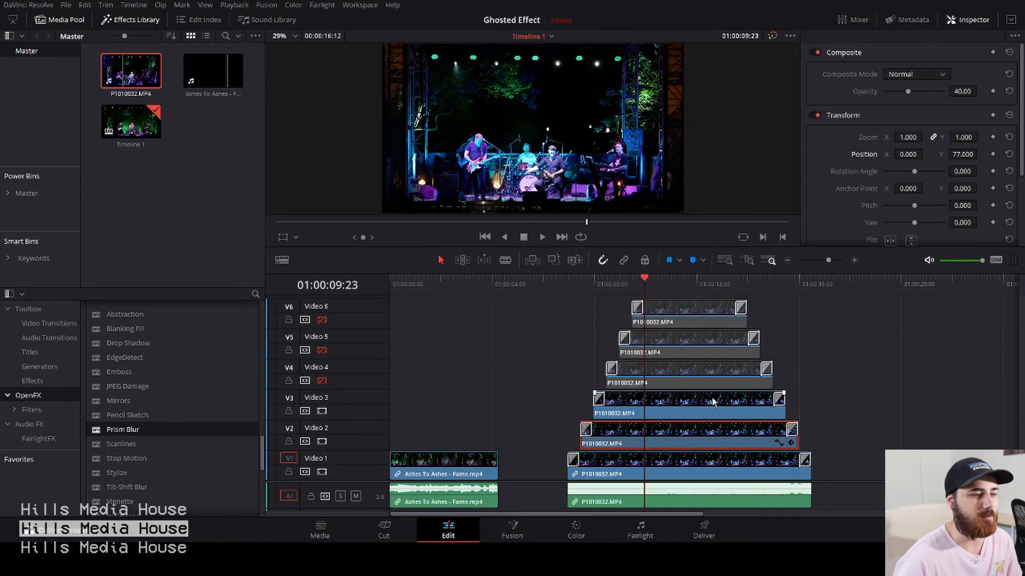
pyautogui.click(681, 408)
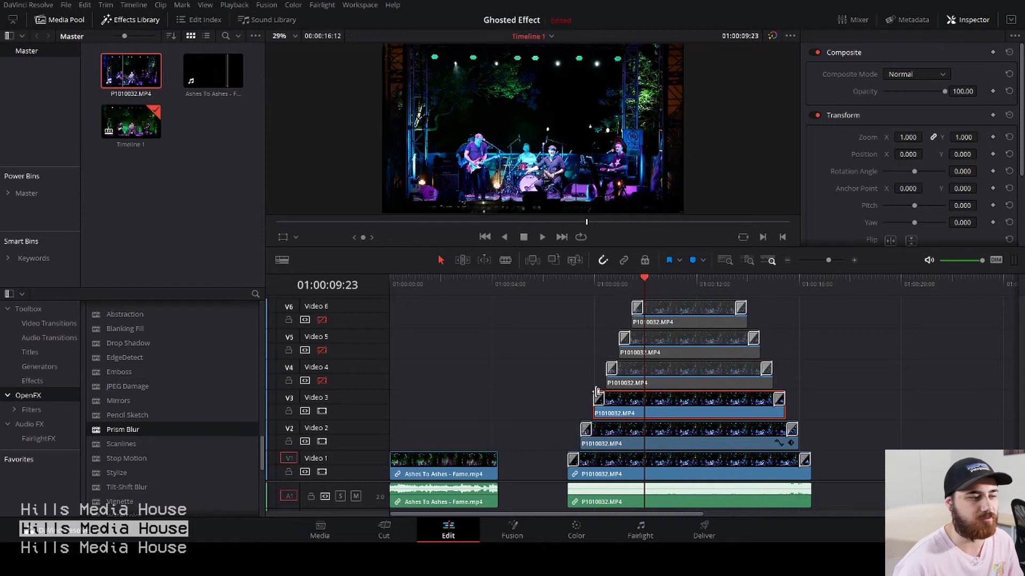
pyautogui.click(960, 91)
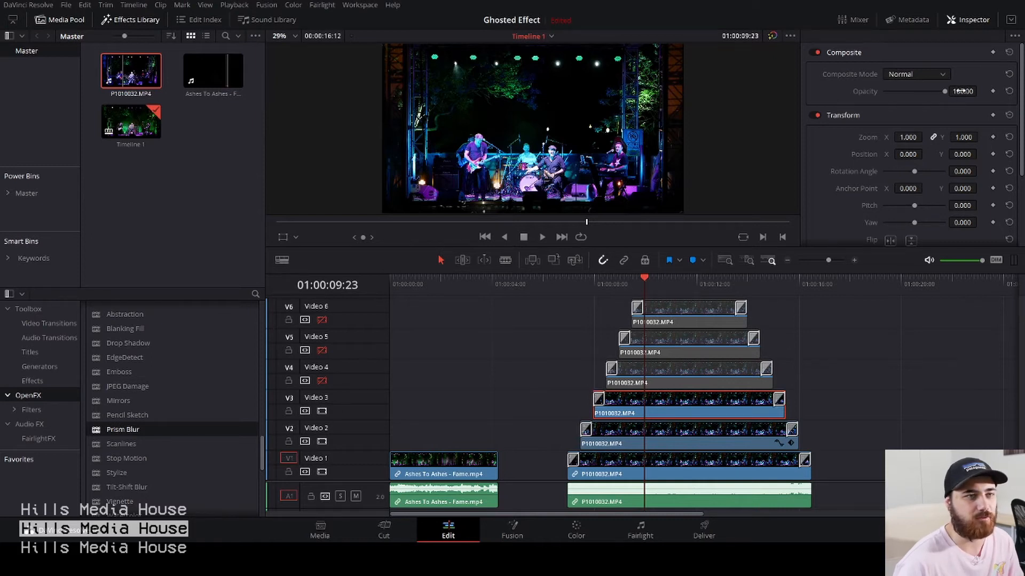
pyautogui.write('40')
pyautogui.press('Return')
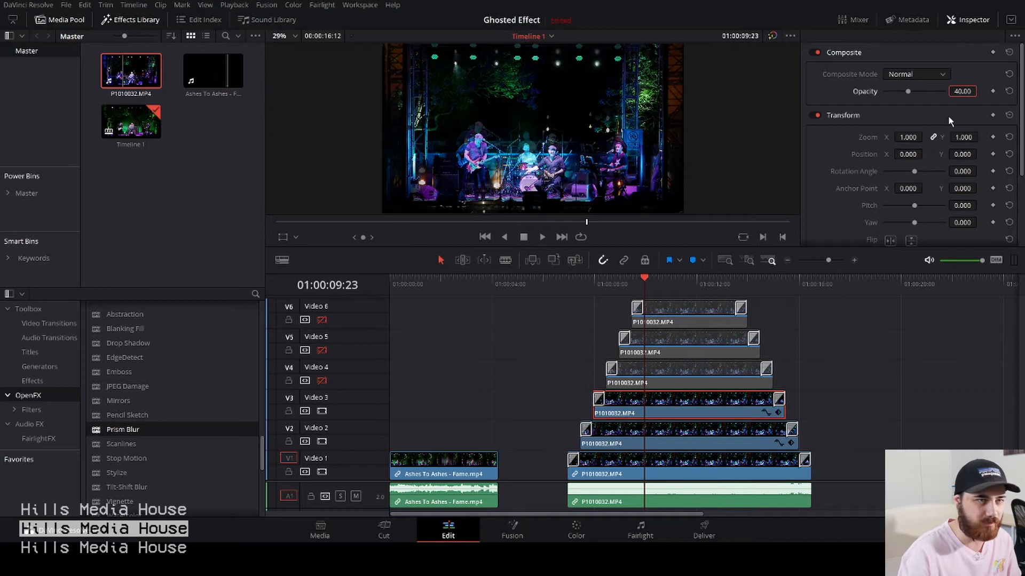
pyautogui.moveTo(961, 156)
pyautogui.mouseDown()
pyautogui.moveTo(998, 155)
pyautogui.moveTo(979, 154)
pyautogui.mouseUp()
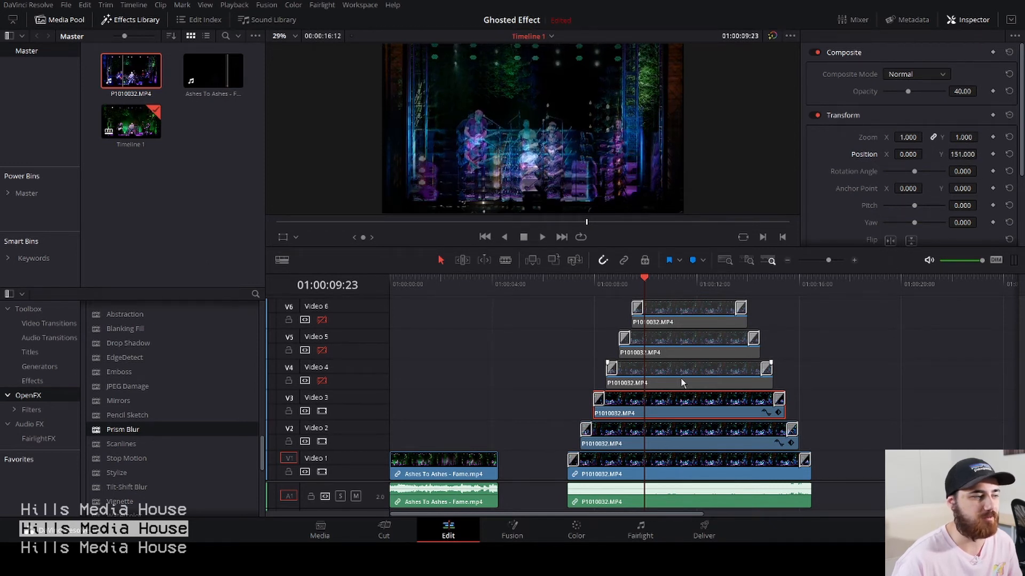
# - Enable the Video 4 track and set its clip to 40 opacity with a Y position of 227
pyautogui.click(322, 381)
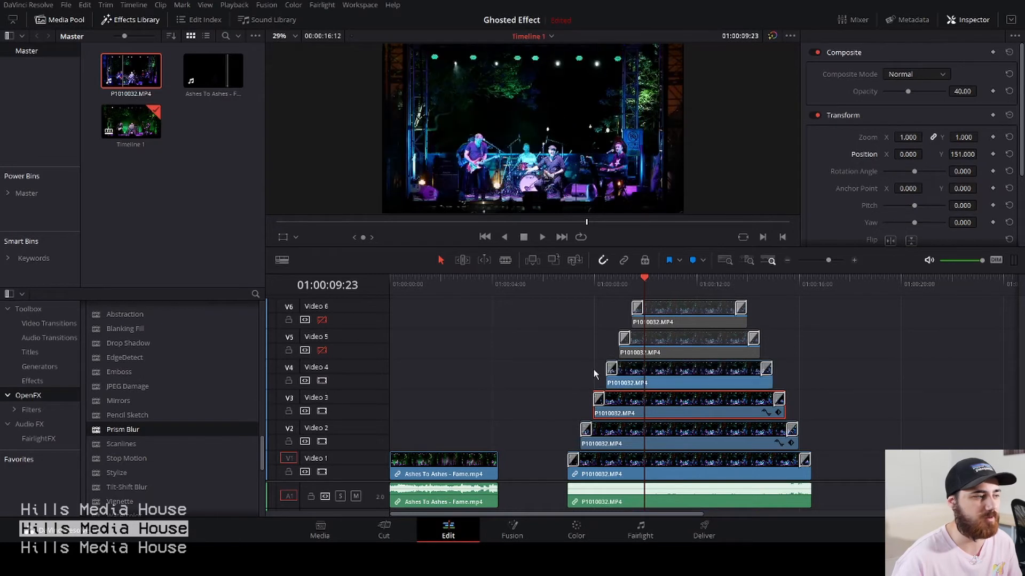
pyautogui.click(676, 384)
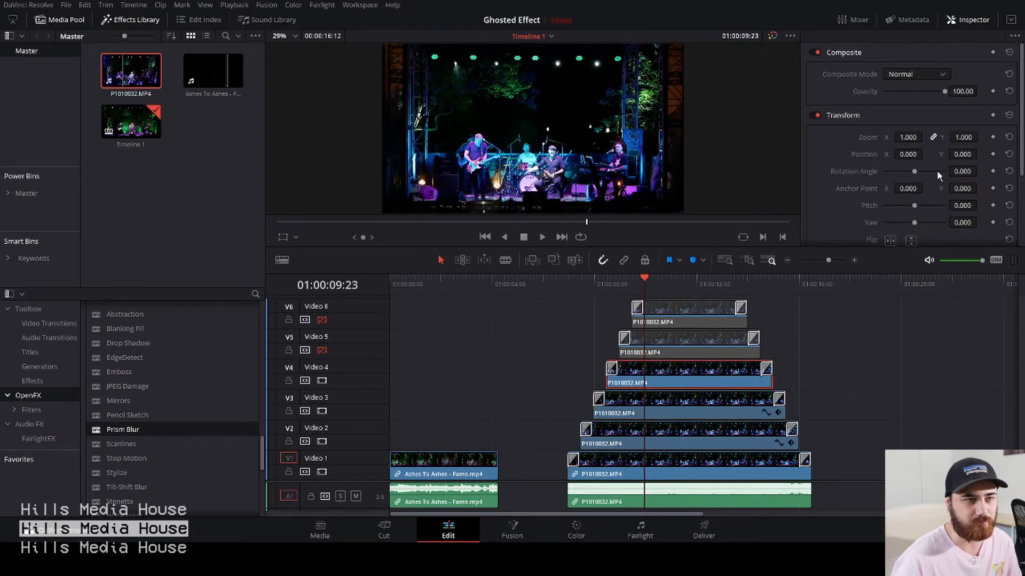
pyautogui.click(962, 91)
pyautogui.write('4')
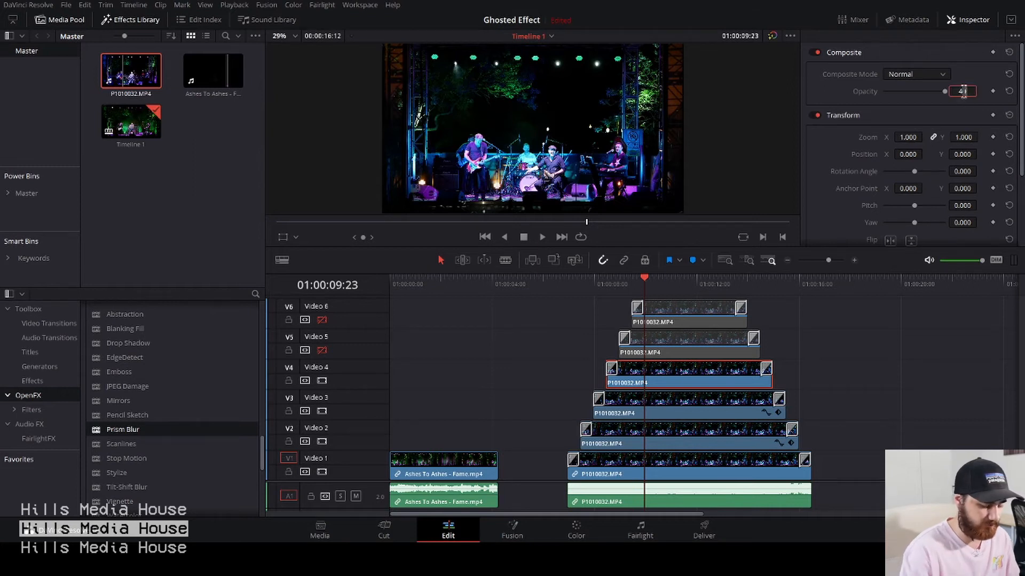
pyautogui.write('0')
pyautogui.press('Return')
pyautogui.moveTo(963, 155); pyautogui.dragTo(980, 153)
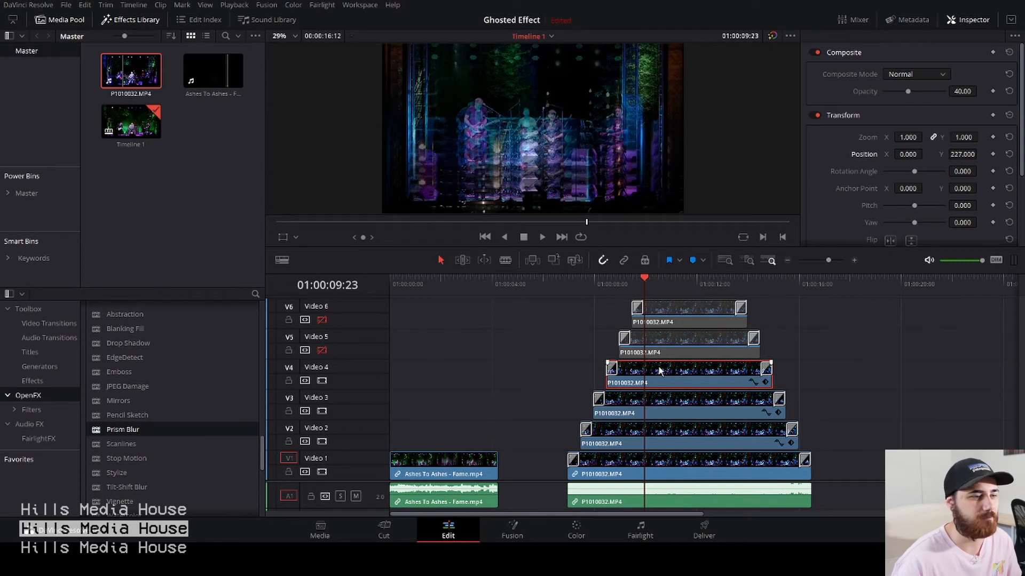
# - Enable the Video 5 track and set its clip to 40 opacity with a Y position of 307
pyautogui.click(694, 347)
pyautogui.click(322, 350)
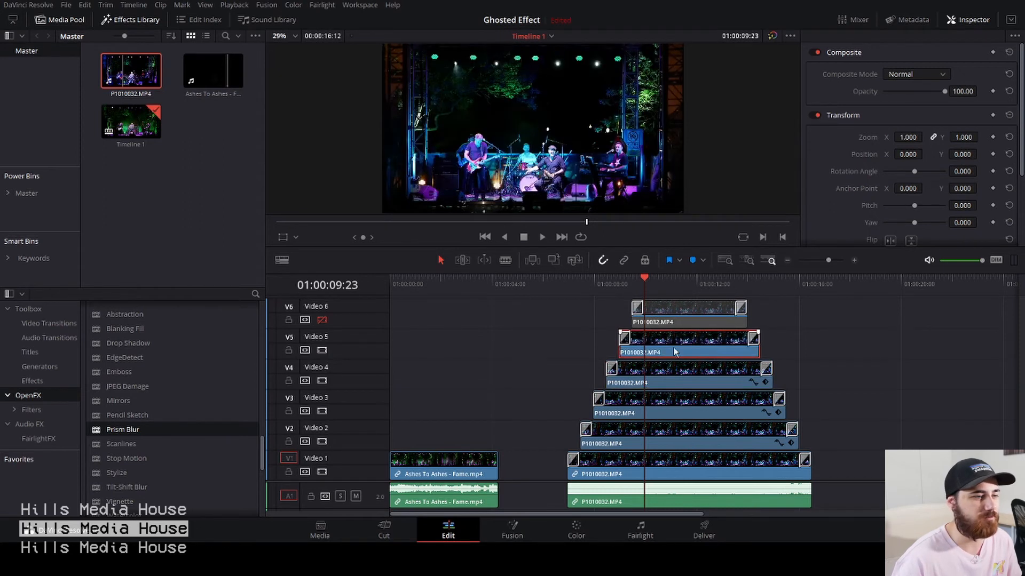
pyautogui.click(963, 92)
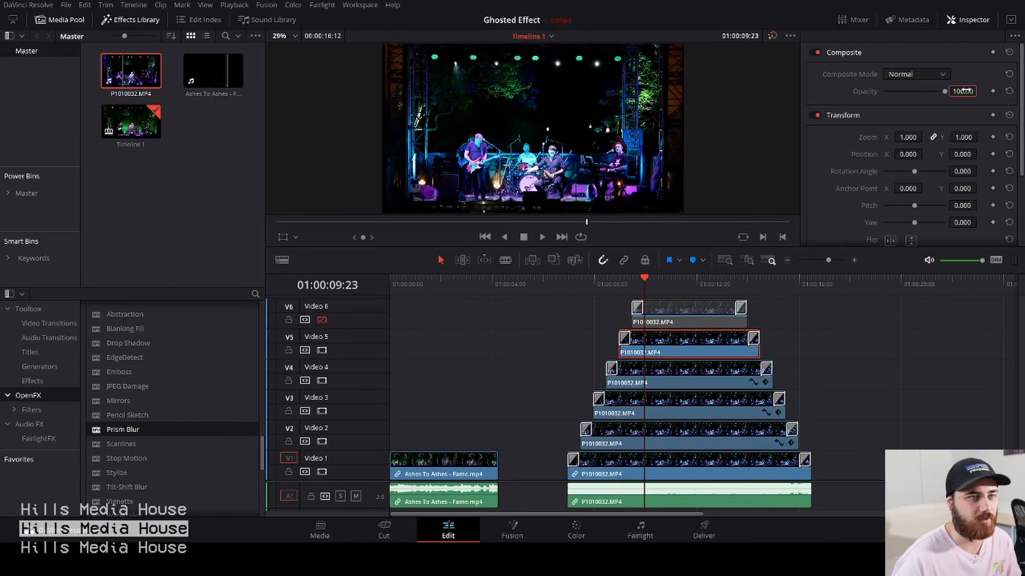
pyautogui.write('40')
pyautogui.press('Return')
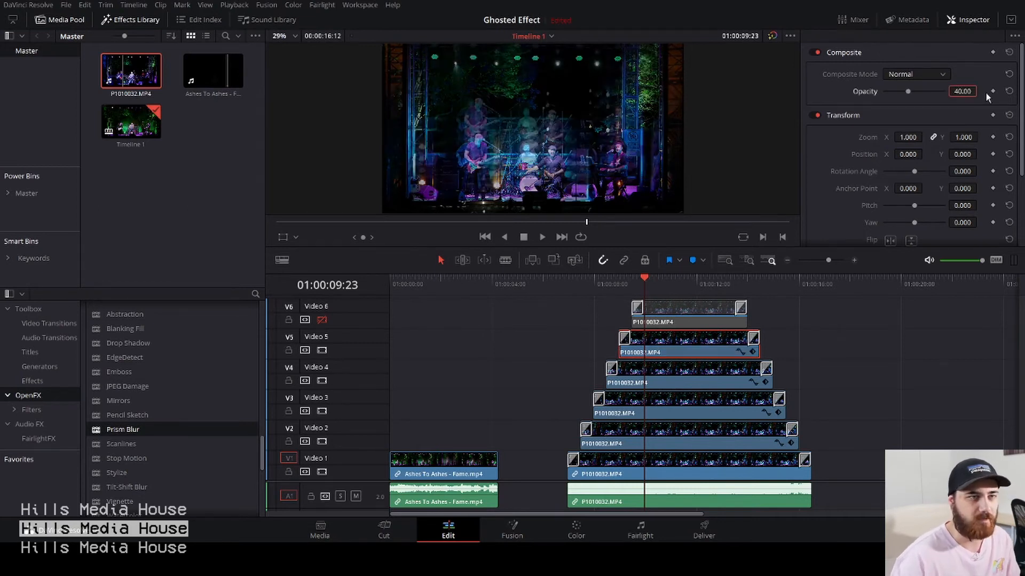
pyautogui.moveTo(966, 154); pyautogui.dragTo(979, 154)
pyautogui.moveTo(980, 154); pyautogui.dragTo(980, 154)
# - Enable the Video 6 track and set its clip to 40 opacity with a Y position of 383
pyautogui.click(695, 313)
pyautogui.click(322, 319)
pyautogui.click(963, 91)
pyautogui.write('40')
pyautogui.press('Return')
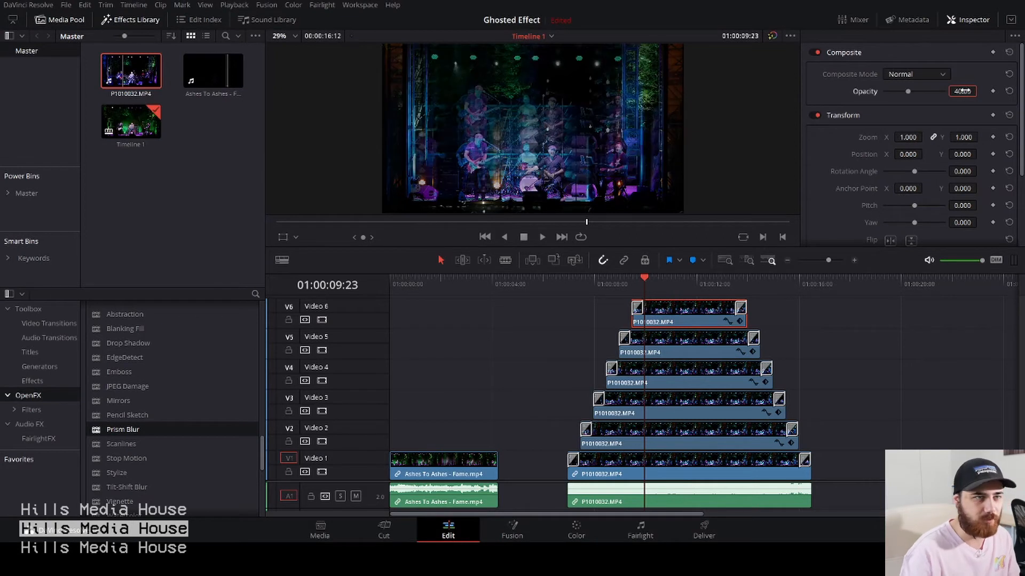
pyautogui.moveTo(958, 158); pyautogui.dragTo(980, 155)
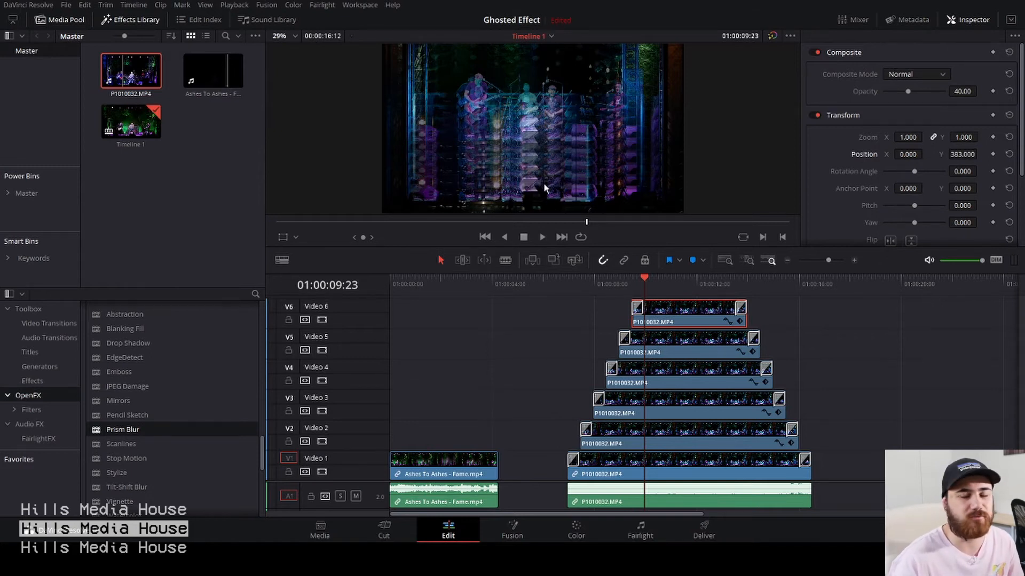
# - Preview the stacked, offset clips from the start of the Video 1 clip
pyautogui.click(568, 279)
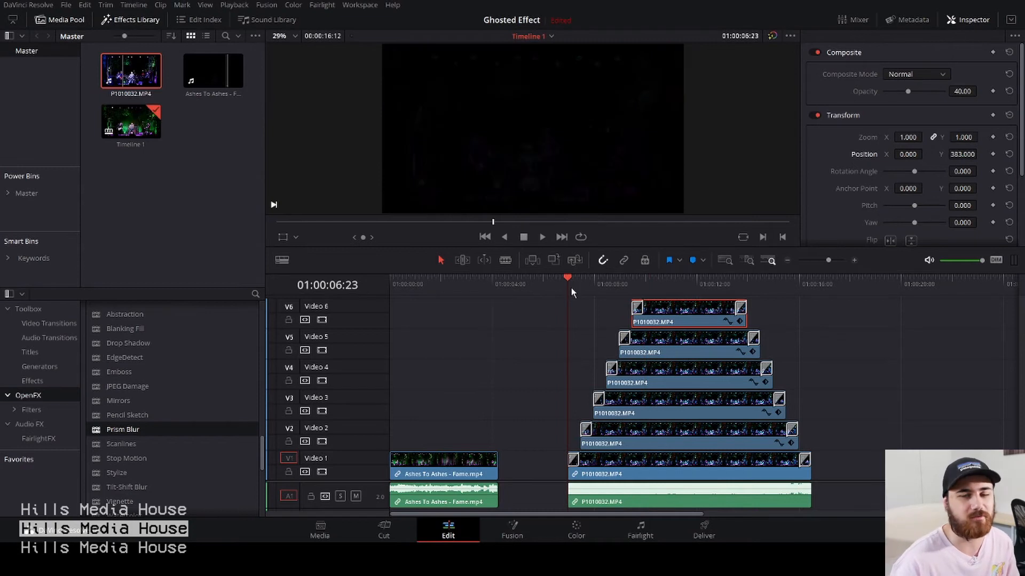
pyautogui.press('space')
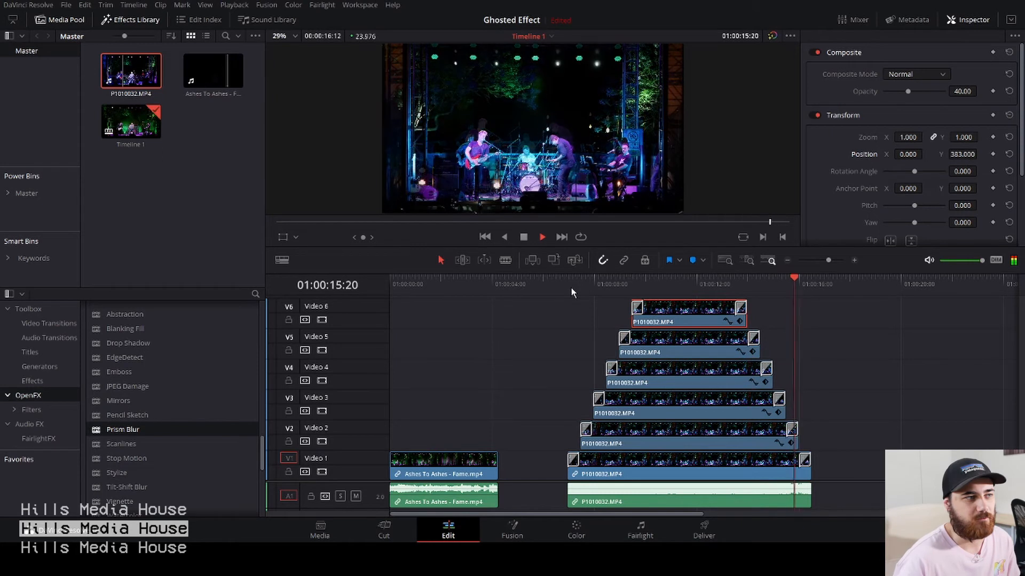
pyautogui.press('space')
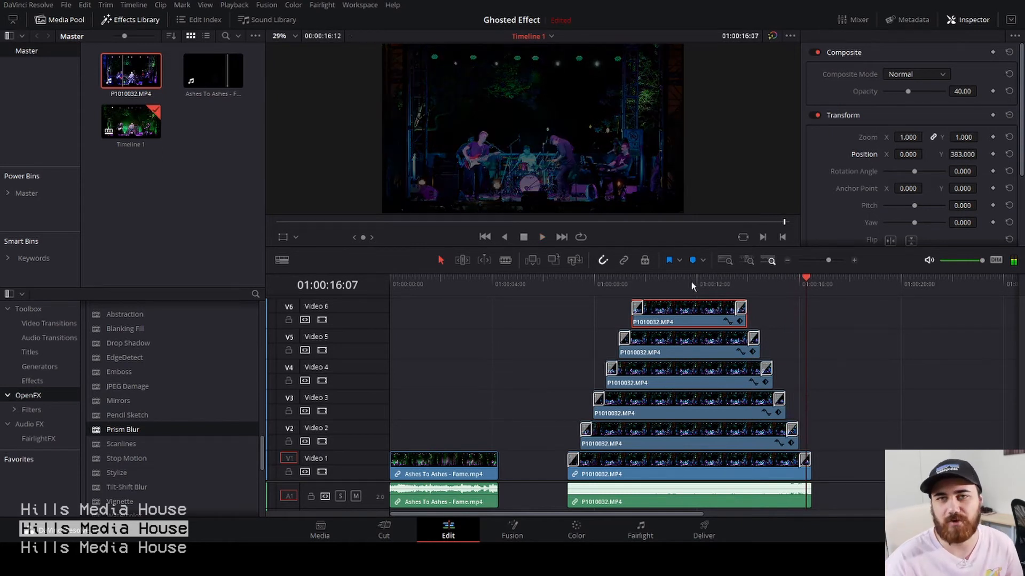
# - Extend the end of the Video 1 clip and its linked audio to about 01:00:17:05
pyautogui.click(805, 472)
pyautogui.moveTo(806, 472); pyautogui.dragTo(829, 472)
pyautogui.click(576, 285)
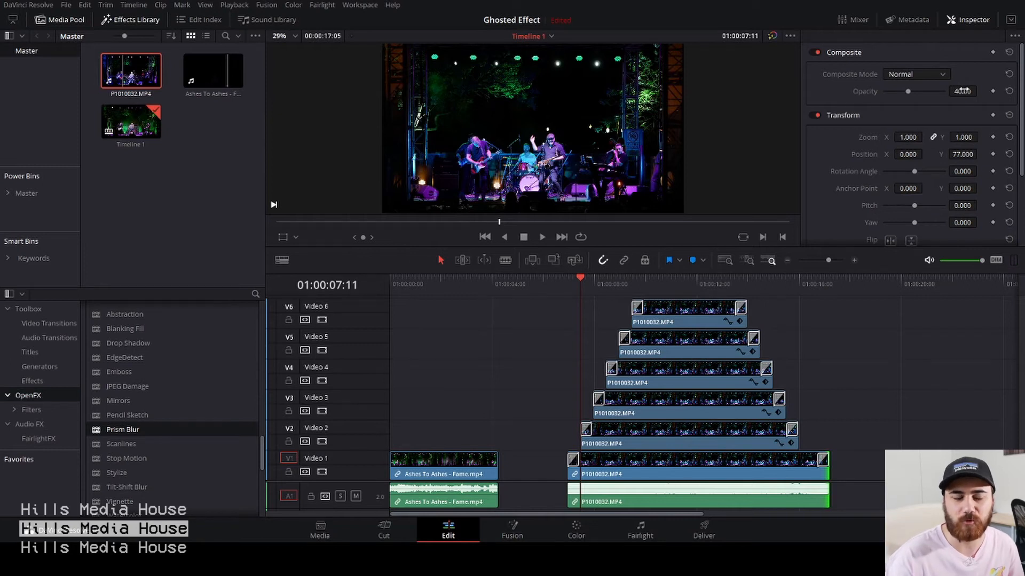
# - Lower the opacity of the clips on Video 2 through Video 4 to 20
pyautogui.click(644, 282)
pyautogui.click(660, 433)
pyautogui.click(962, 91)
pyautogui.write('20')
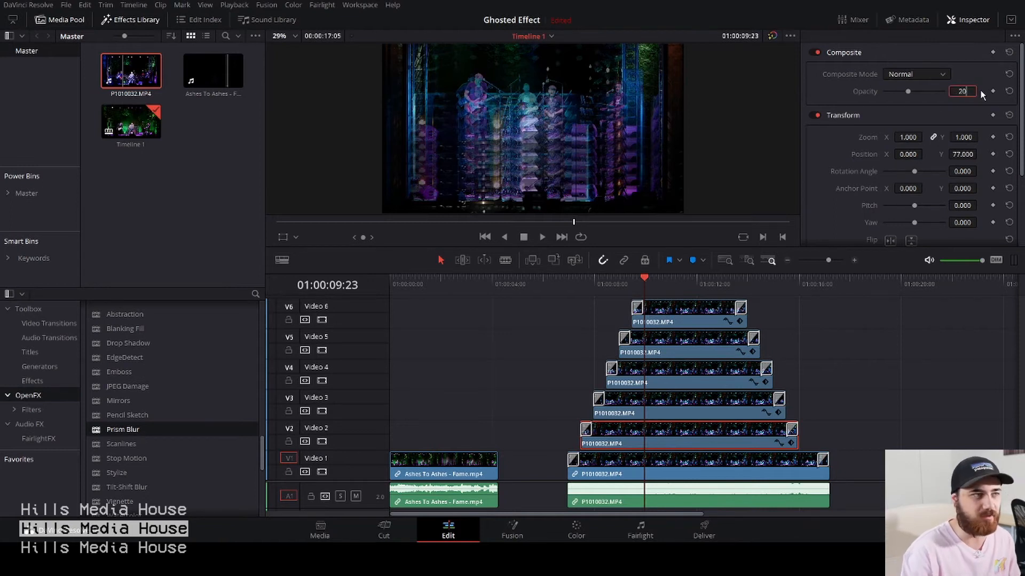
pyautogui.press('Return')
pyautogui.click(695, 402)
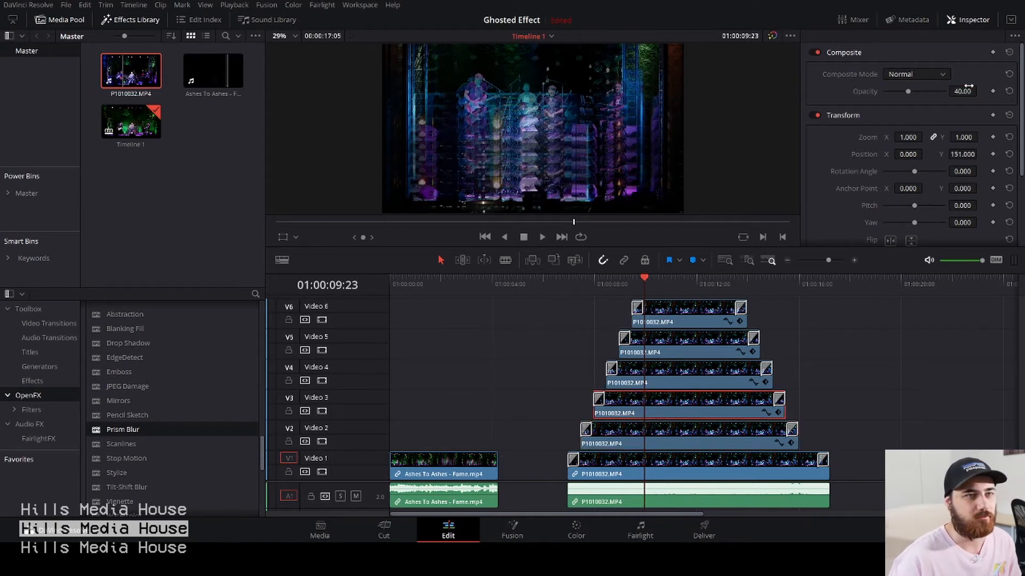
pyautogui.click(710, 376)
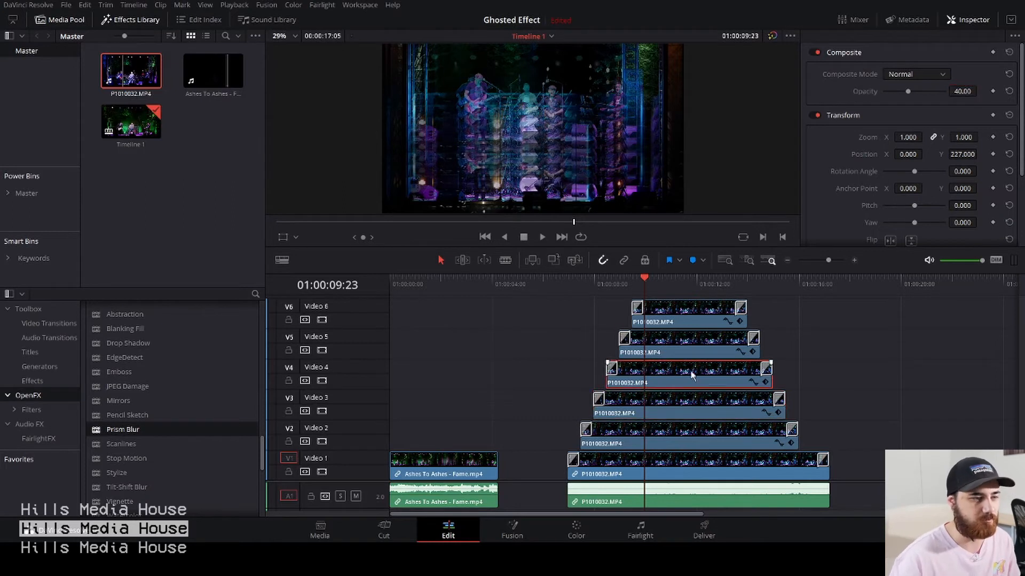
pyautogui.doubleClick(968, 94)
pyautogui.write('20')
pyautogui.press('Return')
# - Lower the opacity of the clips on Video 5 and Video 6 to 20
pyautogui.click(663, 350)
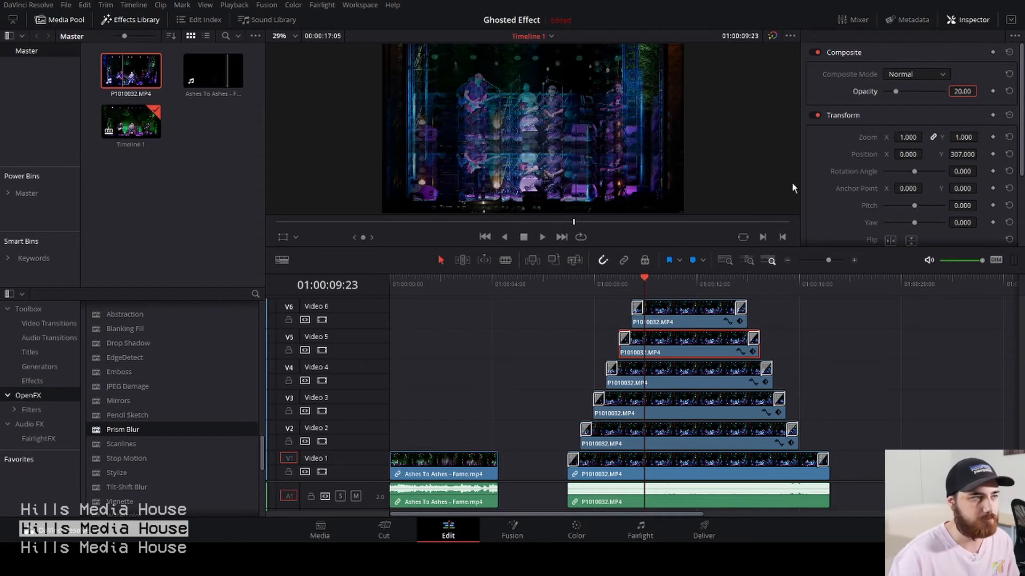
pyautogui.click(695, 322)
pyautogui.doubleClick(962, 91)
pyautogui.write('20')
pyautogui.press('Return')
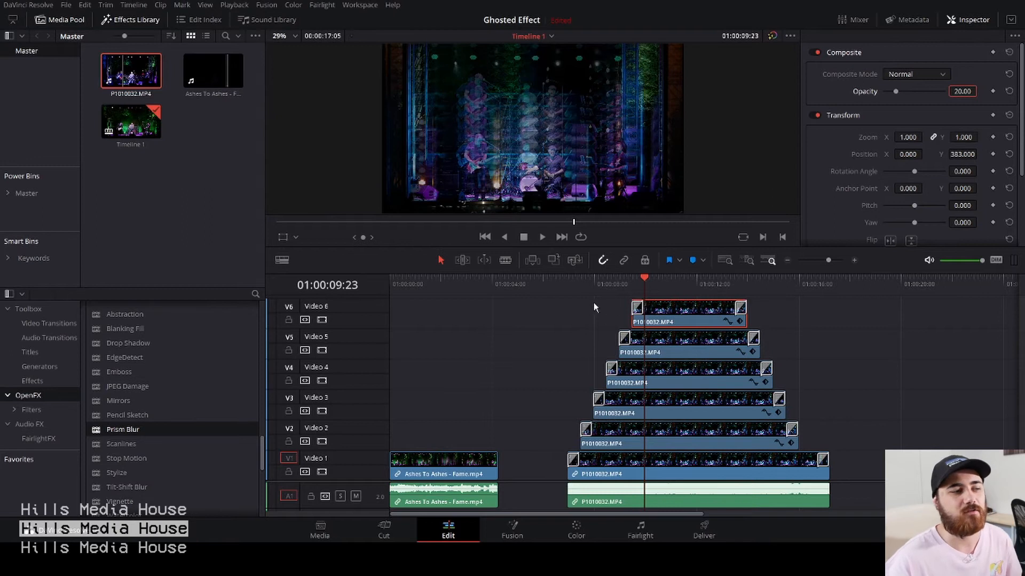
# - Play the fainter ghosted section from the start of the Video 1 clip and check frames where the copies fade in
pyautogui.click(564, 291)
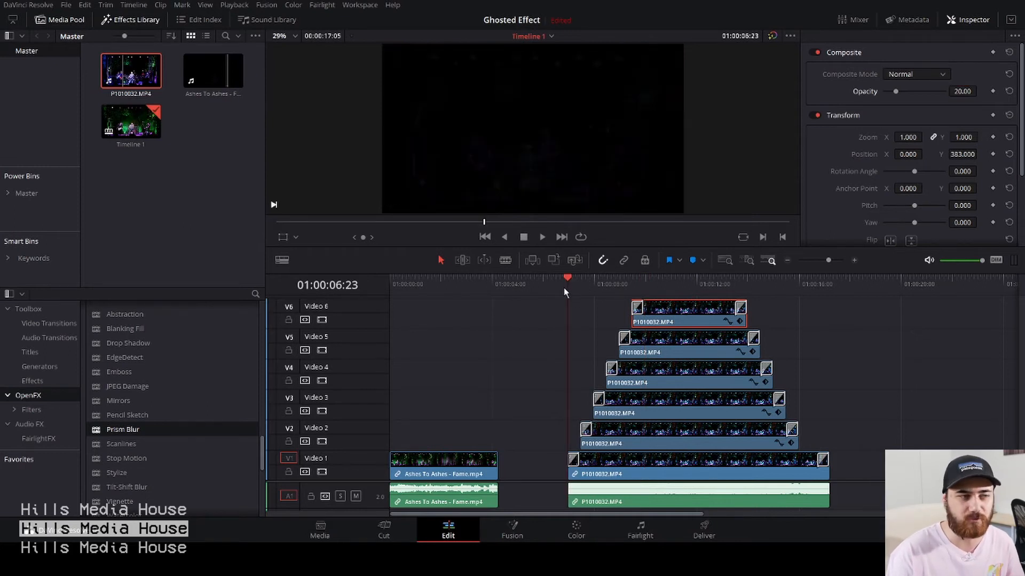
pyautogui.press('space')
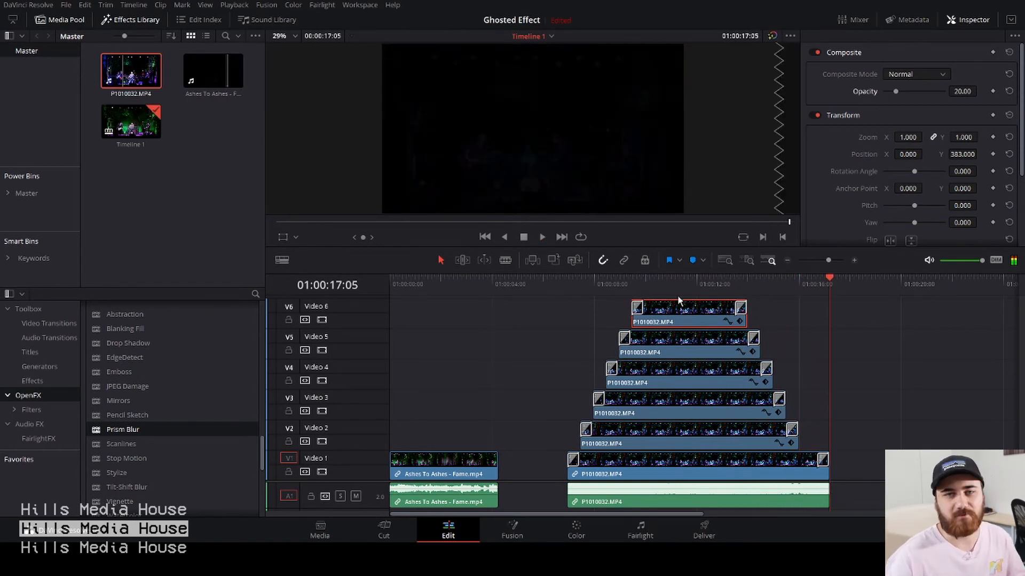
pyautogui.click(603, 289)
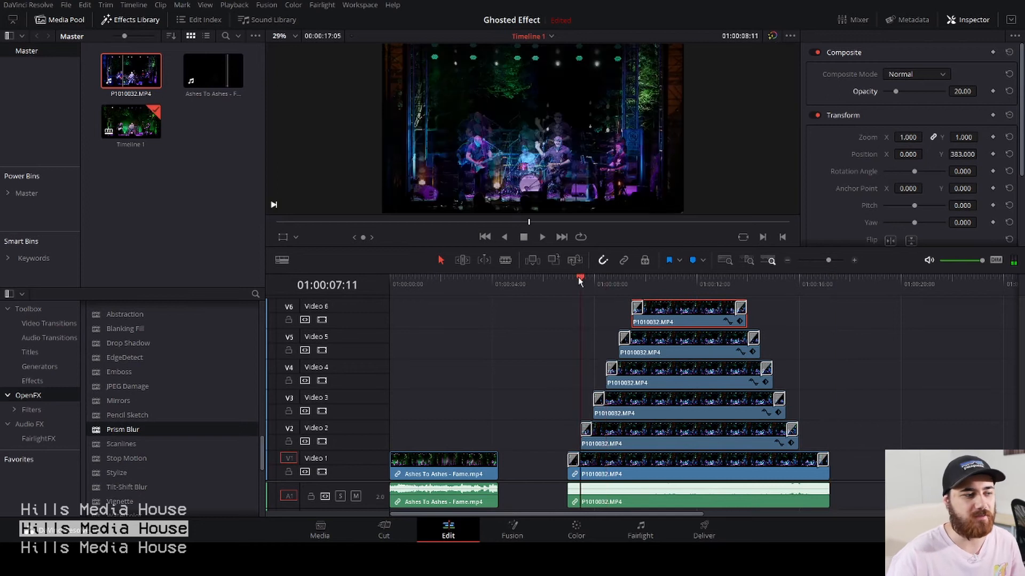
pyautogui.hotkey('shift', 'Left')
pyautogui.click(614, 289)
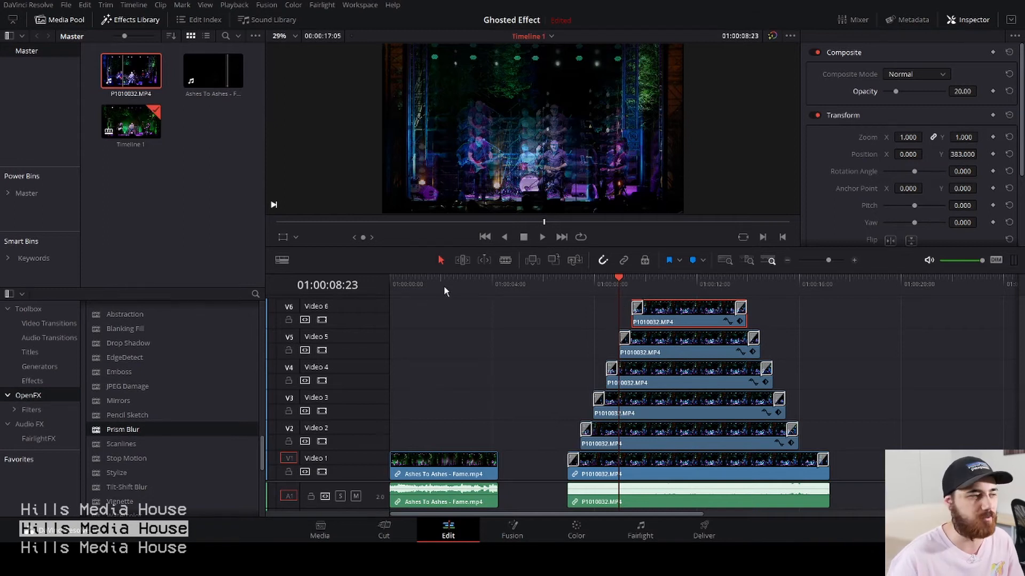
# - Play the timeline from its beginning through the Ashes To Ashes clip and the ghosted section to compare them
pyautogui.press('Home')
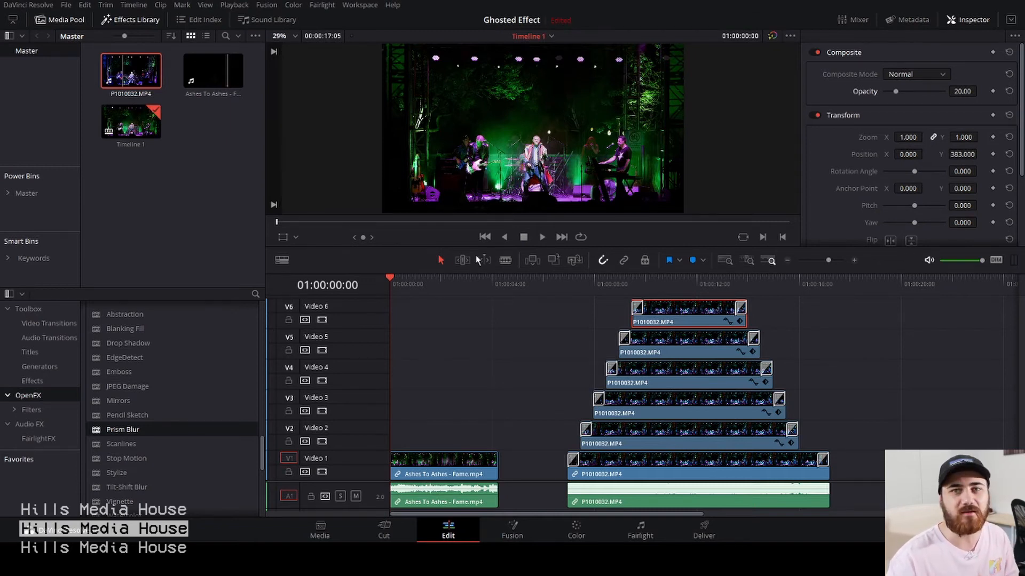
pyautogui.press('space')
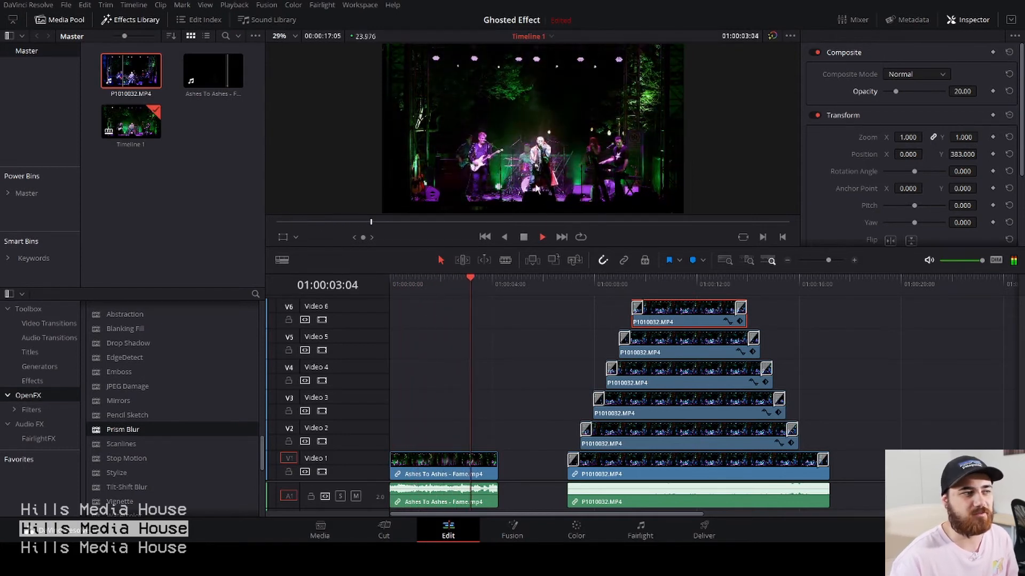
pyautogui.press('space')
pyautogui.moveTo(427, 283); pyautogui.dragTo(389, 282)
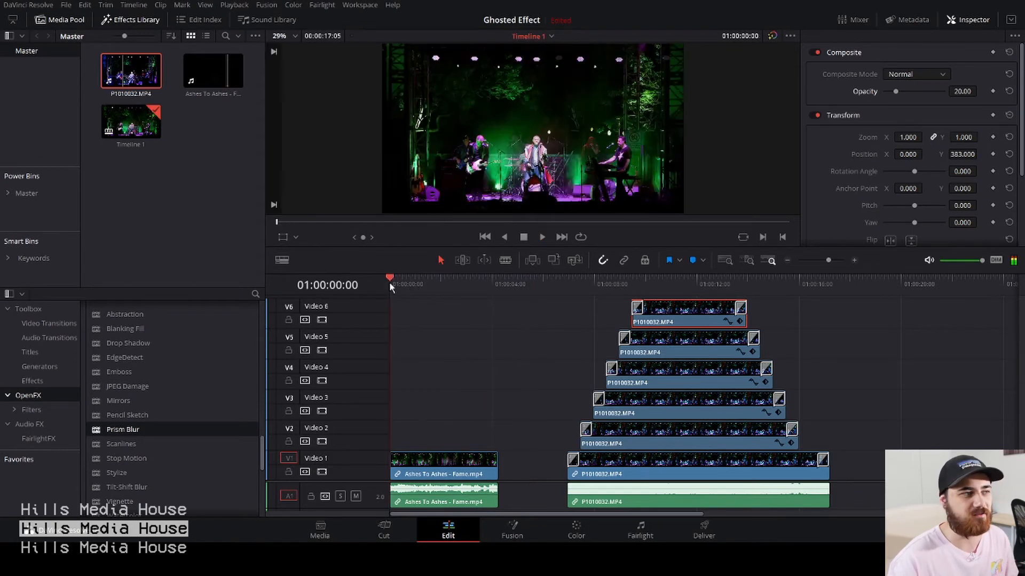
pyautogui.press('space')
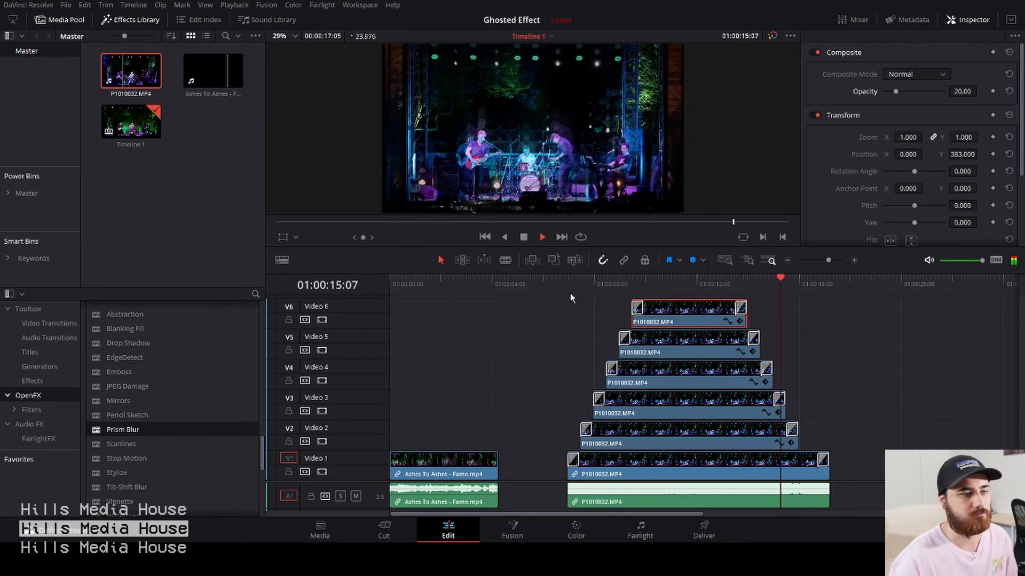
pyautogui.press('space')
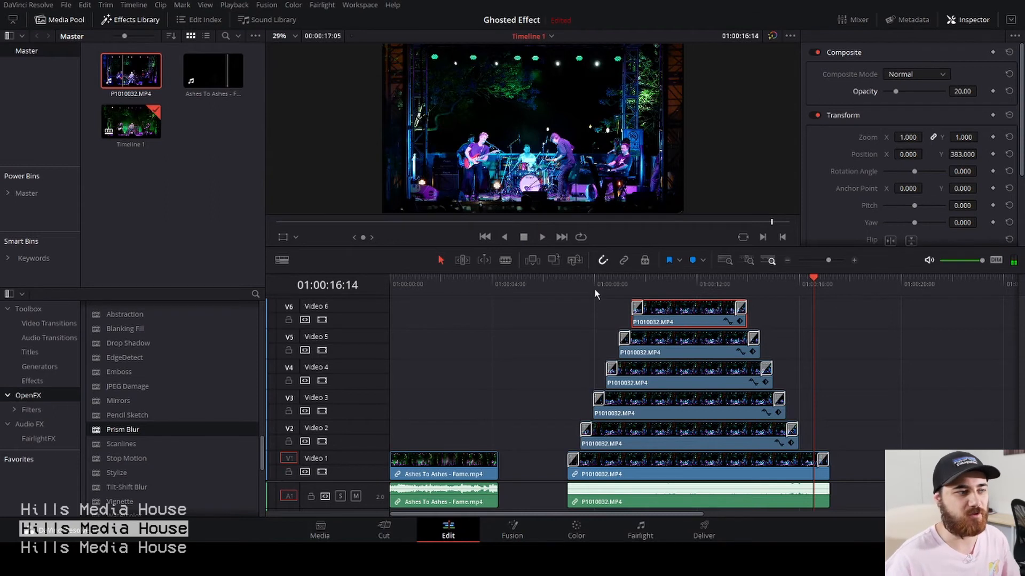
# - Apply the Prism Blur effect to each of the ghost clips on Video 2 through Video 6
pyautogui.click(595, 287)
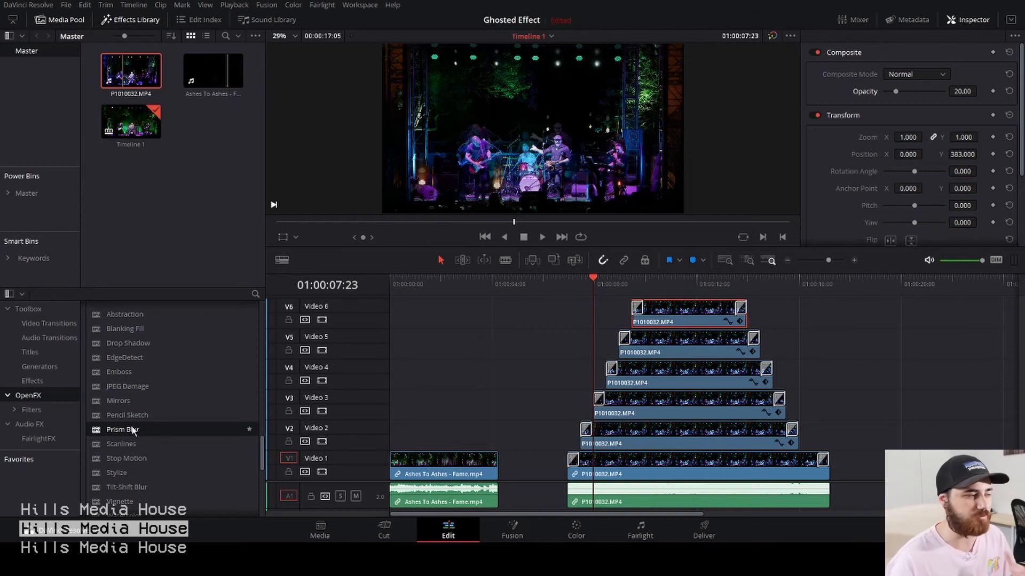
pyautogui.moveTo(131, 428); pyautogui.dragTo(665, 428)
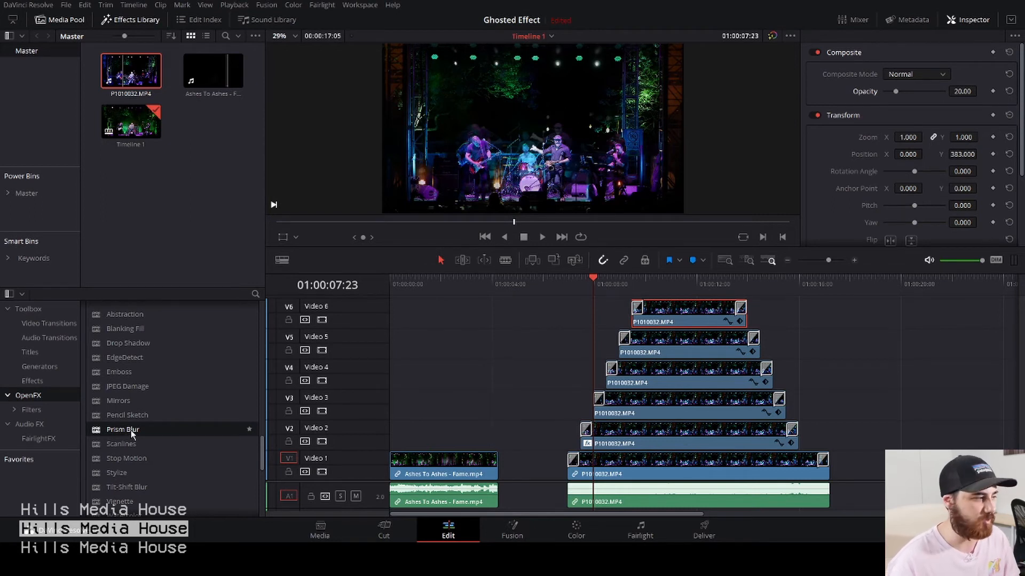
pyautogui.moveTo(130, 429); pyautogui.dragTo(640, 411)
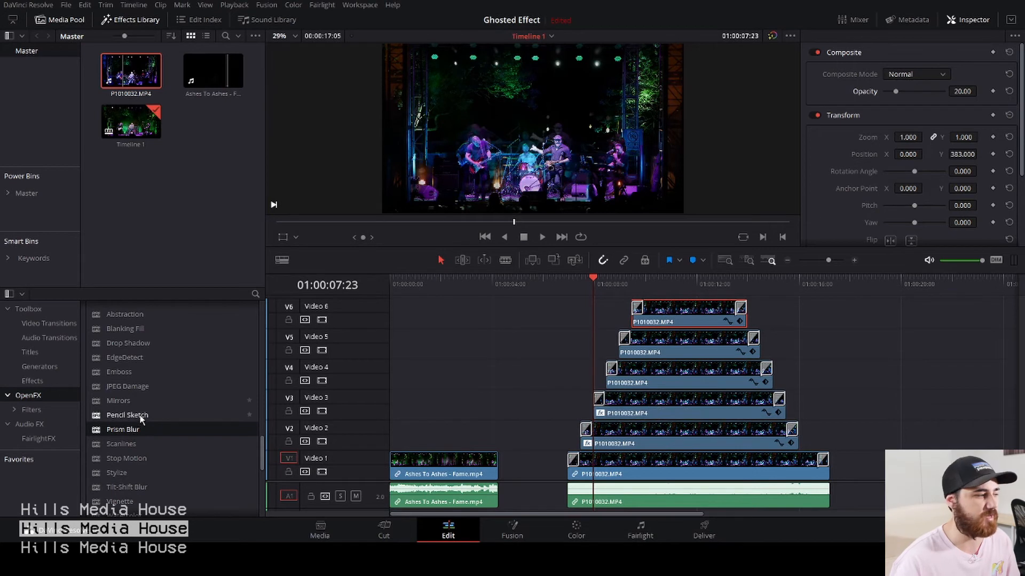
pyautogui.moveTo(130, 429); pyautogui.dragTo(662, 379)
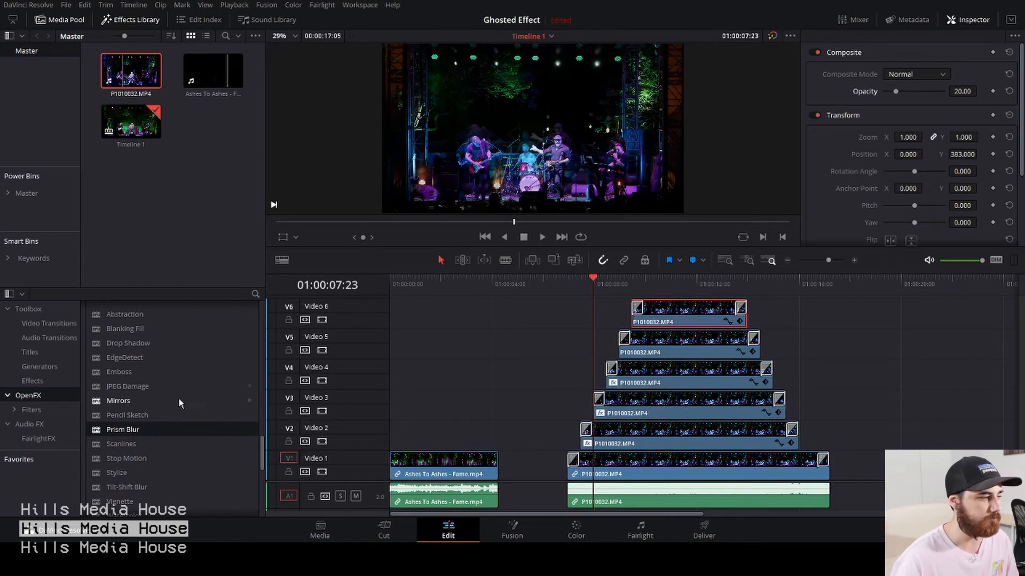
pyautogui.moveTo(130, 429); pyautogui.dragTo(707, 349)
pyautogui.moveTo(127, 430); pyautogui.dragTo(665, 320)
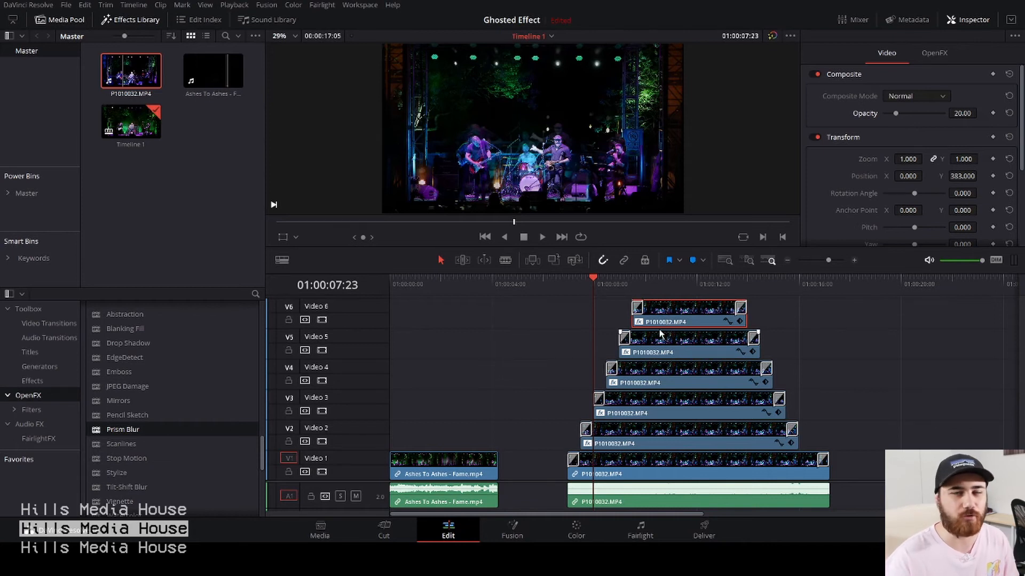
# - Disable the Video 3 through Video 6 tracks and place the playhead at 01:00:10:22 to isolate the Video 2 ghost
pyautogui.click(322, 411)
pyautogui.click(322, 380)
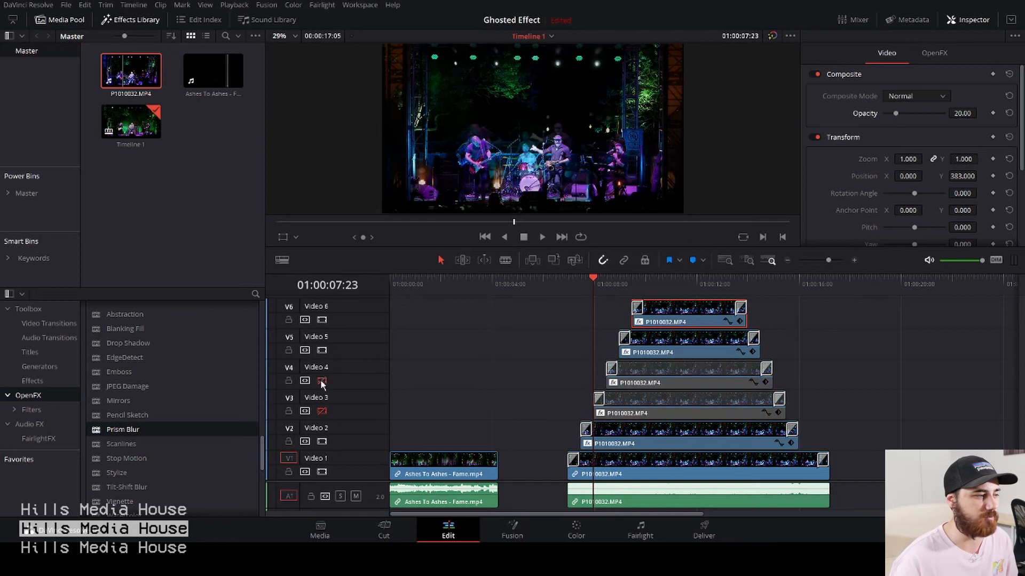
pyautogui.click(321, 351)
pyautogui.click(322, 320)
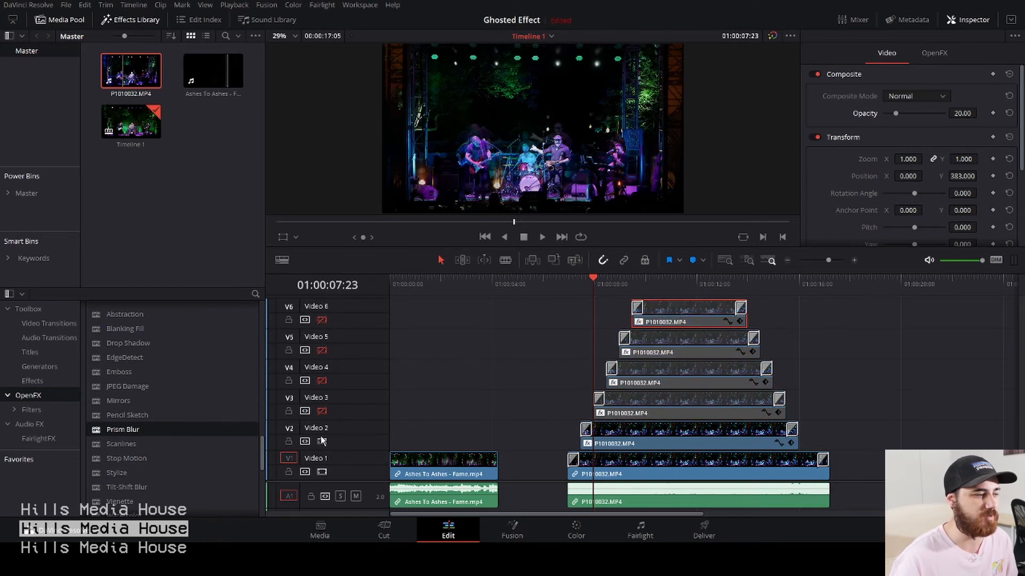
pyautogui.moveTo(661, 281)
pyautogui.mouseDown()
pyautogui.moveTo(666, 291)
pyautogui.moveTo(670, 277)
pyautogui.mouseUp()
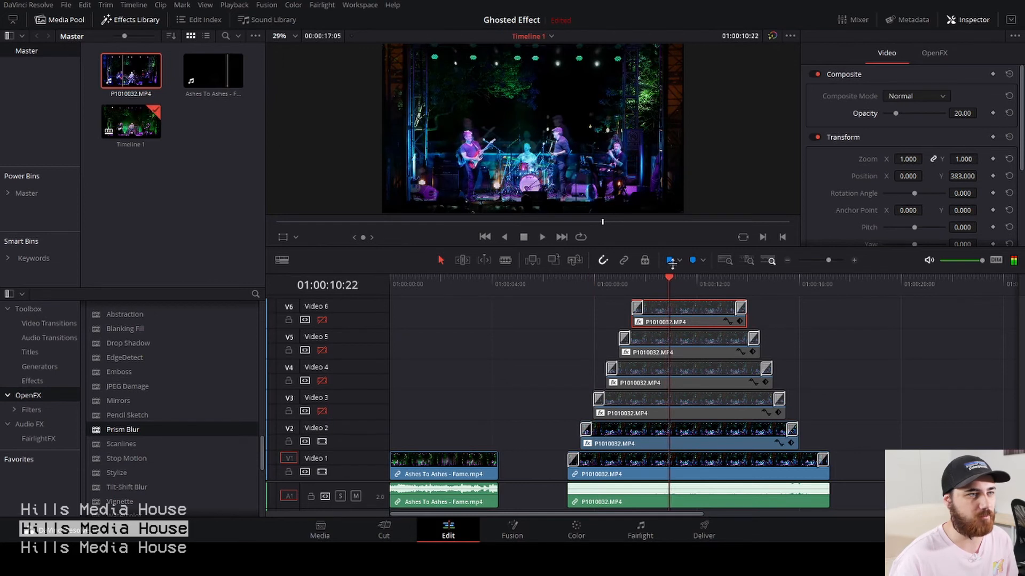
# - Open the Prism Blur settings of the Video 2 clip and toggle the effect off and on to compare
pyautogui.click(683, 436)
pyautogui.click(935, 54)
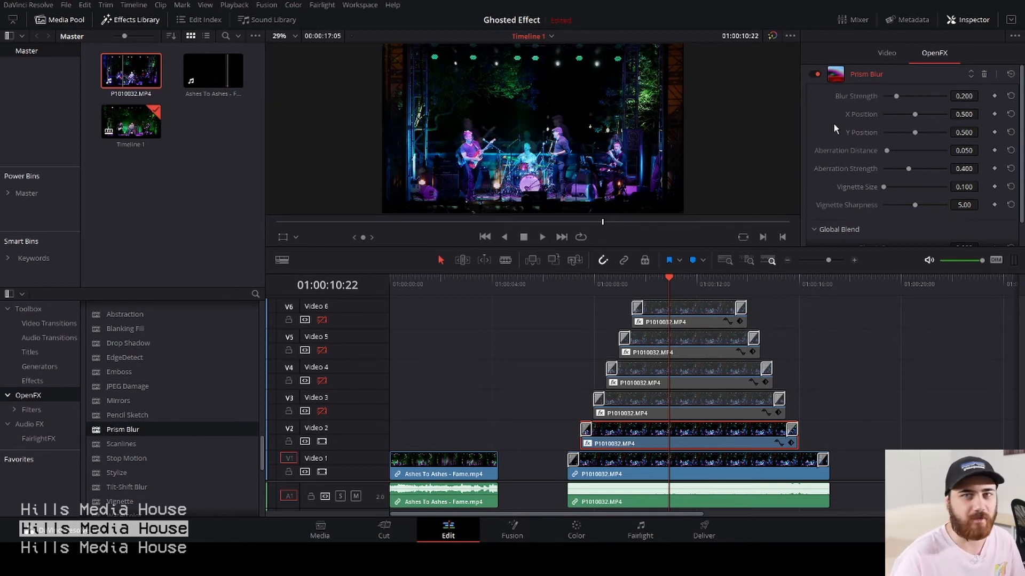
pyautogui.click(817, 75)
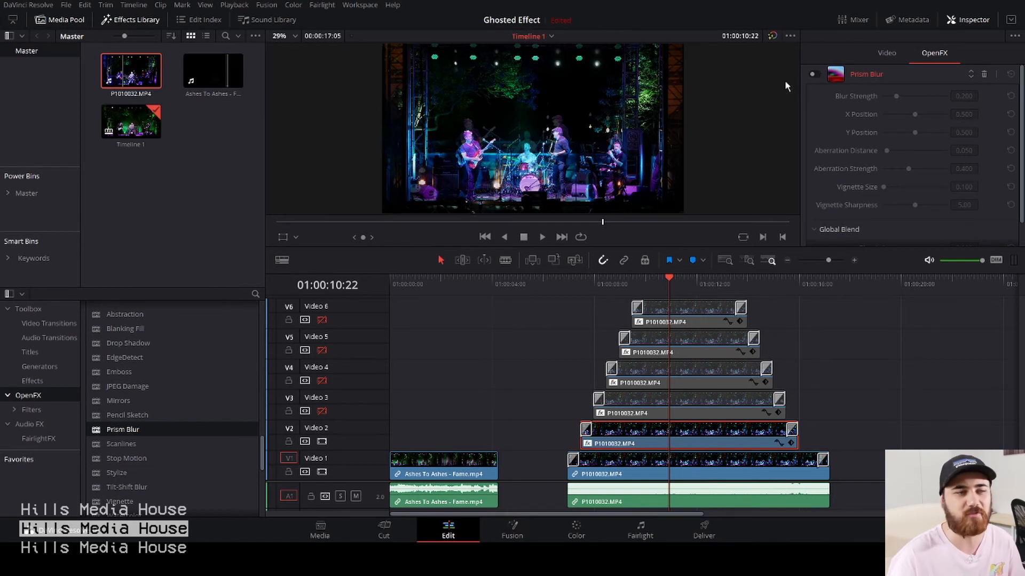
pyautogui.click(813, 75)
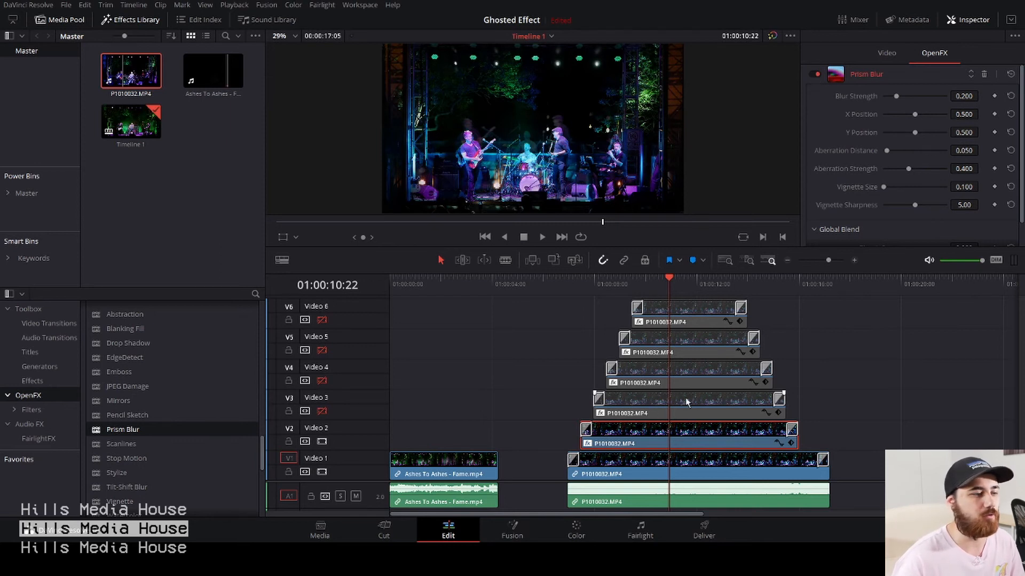
# - Re-enable the Video 3 through Video 6 tracks
pyautogui.click(321, 411)
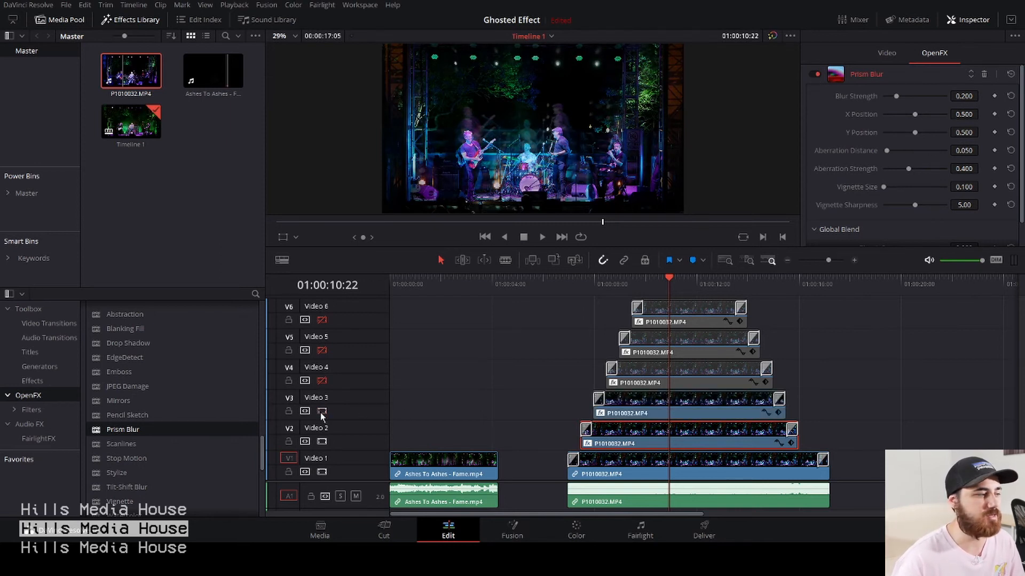
pyautogui.click(322, 380)
pyautogui.click(322, 350)
pyautogui.click(321, 319)
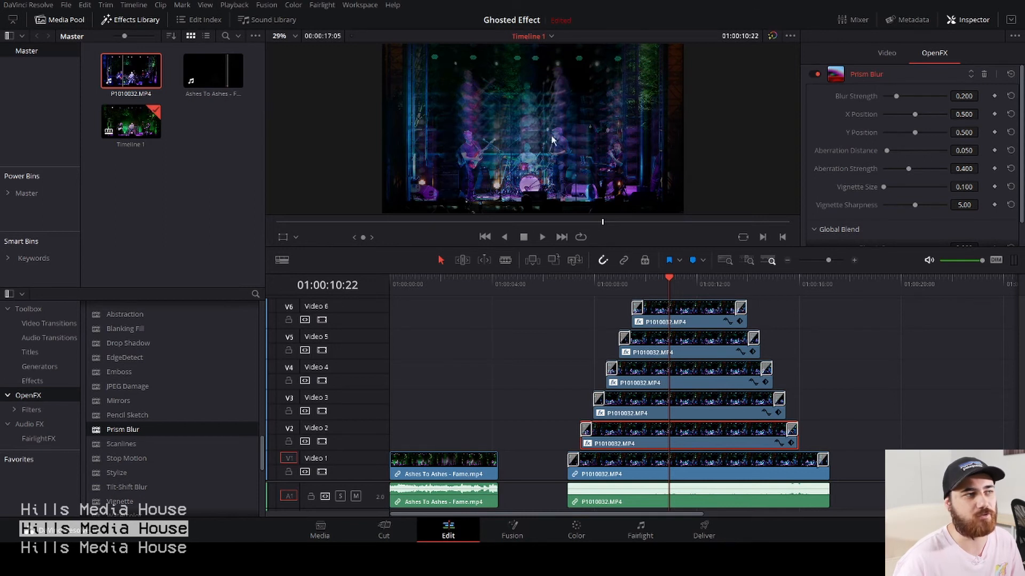
# - Turn off Prism Blur on each clip from Video 6 down to Video 2 to view the stack without it
pyautogui.click(688, 316)
pyautogui.click(815, 74)
pyautogui.click(680, 348)
pyautogui.click(813, 75)
pyautogui.click(687, 374)
pyautogui.click(813, 75)
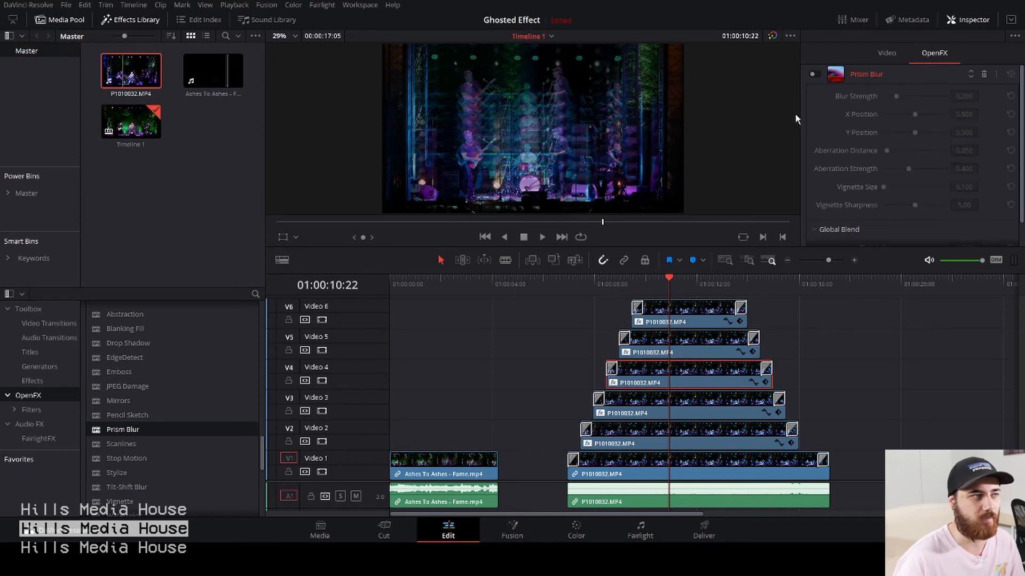
pyautogui.click(691, 407)
pyautogui.click(813, 75)
pyautogui.click(685, 439)
pyautogui.click(815, 74)
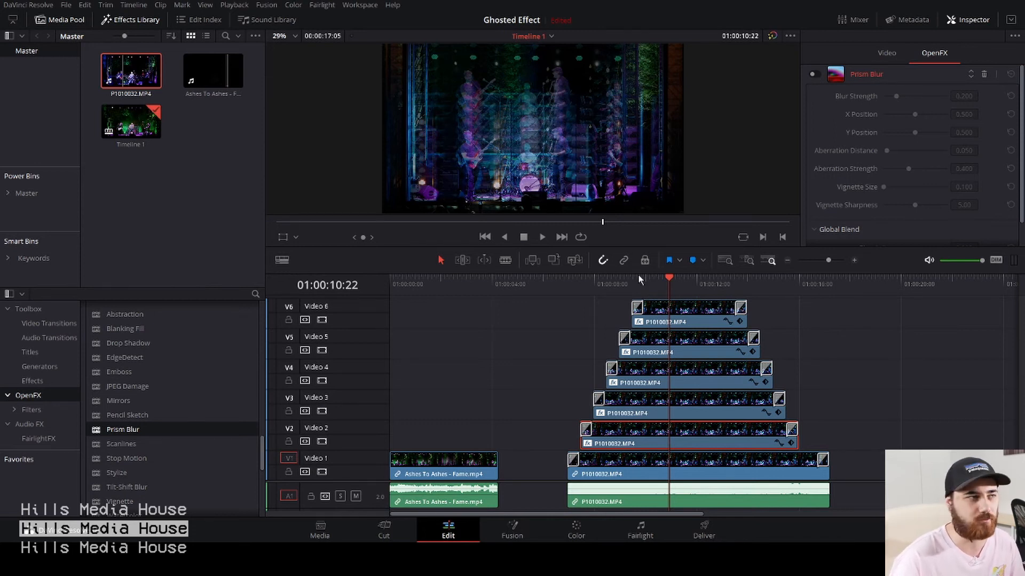
# - Turn Prism Blur back on for each clip from Video 2 up to Video 6, rechecking the Video 6 clip with it off and on
pyautogui.click(812, 76)
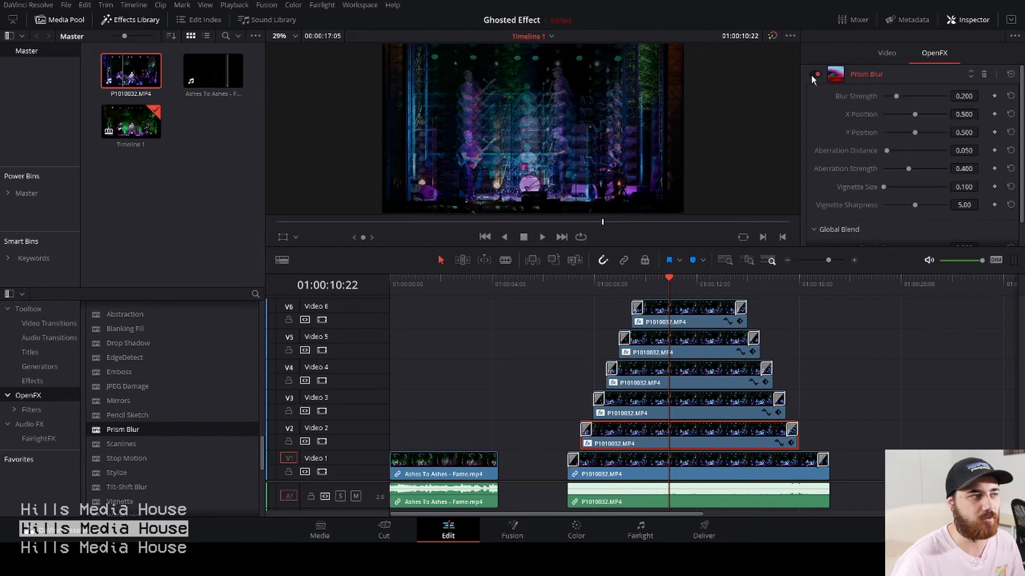
pyautogui.click(702, 407)
pyautogui.click(813, 74)
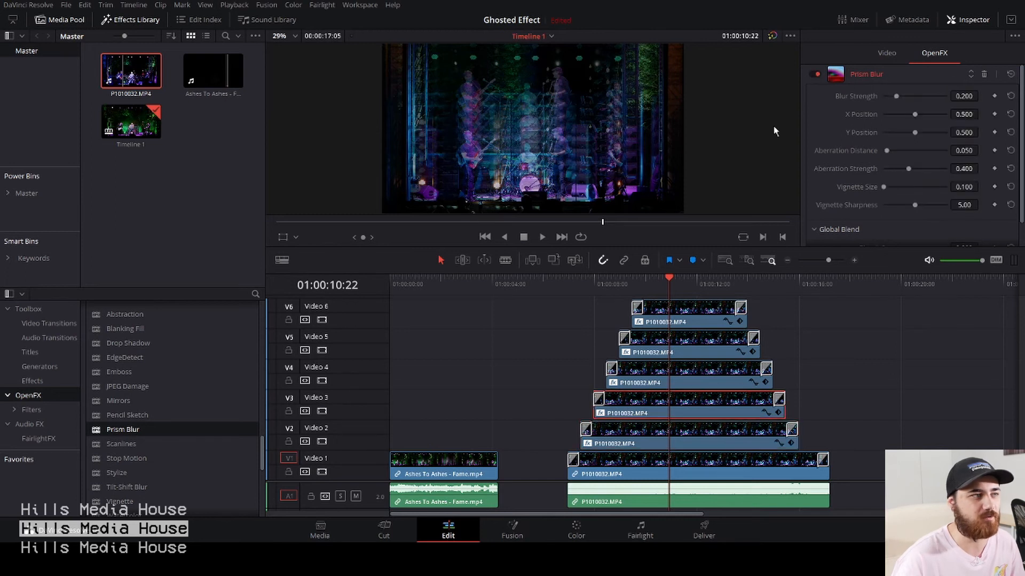
pyautogui.click(694, 379)
pyautogui.click(813, 74)
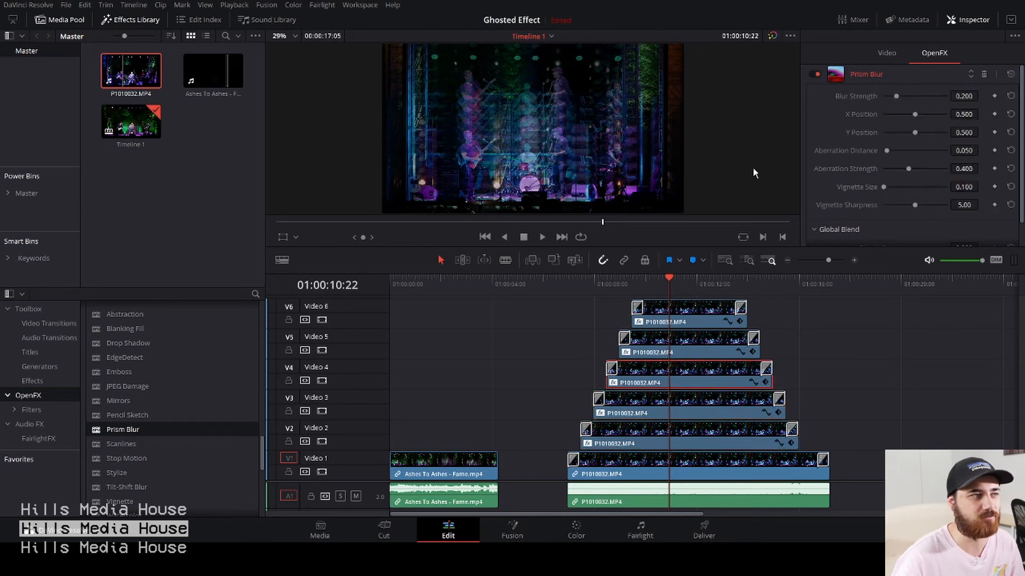
pyautogui.click(699, 350)
pyautogui.click(811, 74)
pyautogui.click(706, 316)
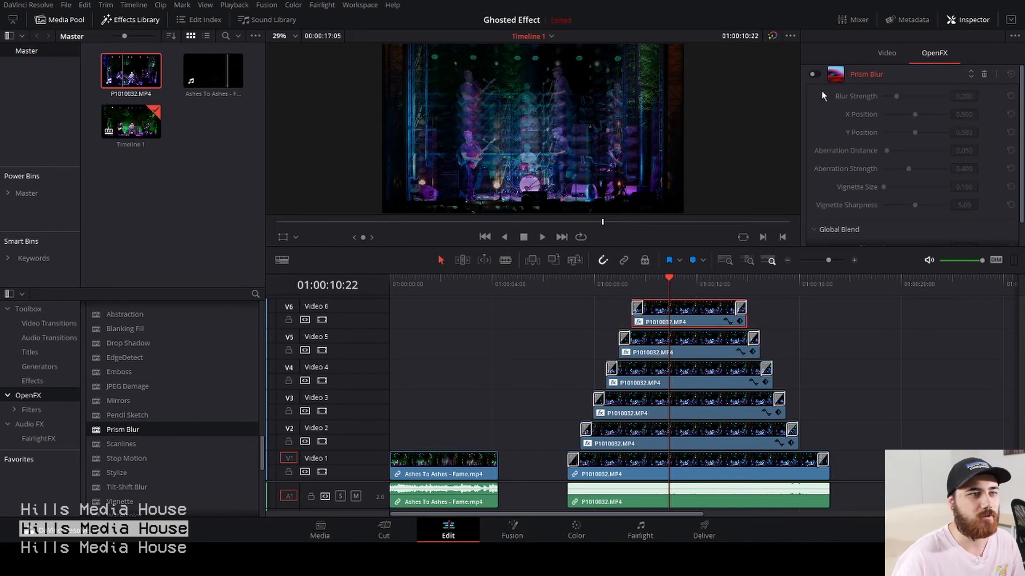
pyautogui.click(813, 73)
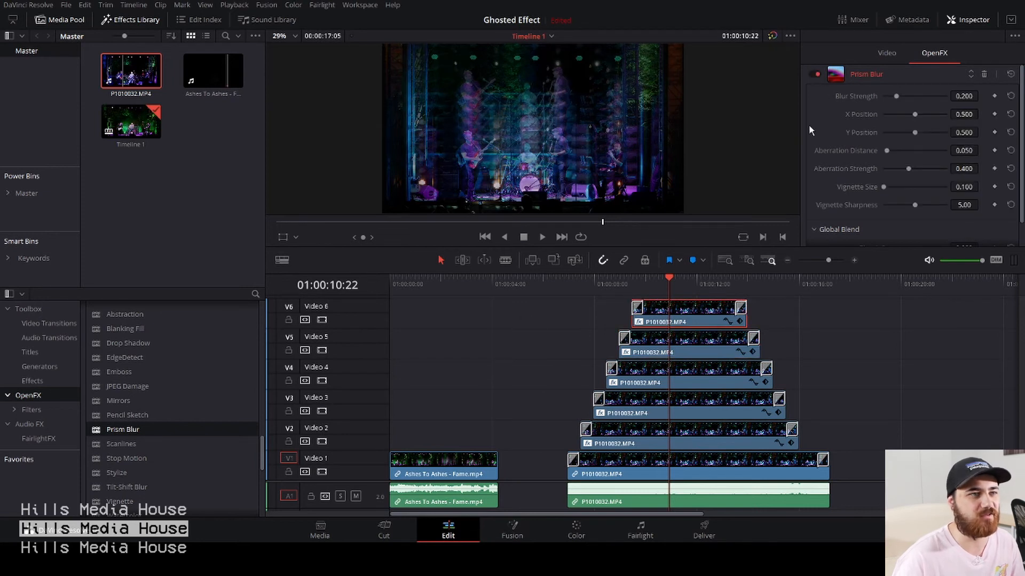
pyautogui.click(817, 73)
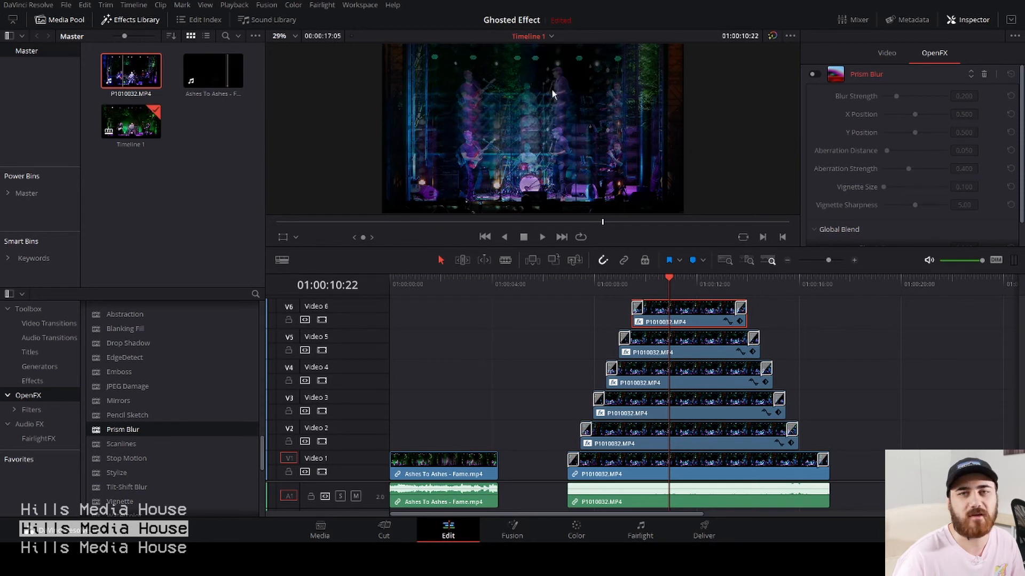
pyautogui.click(814, 75)
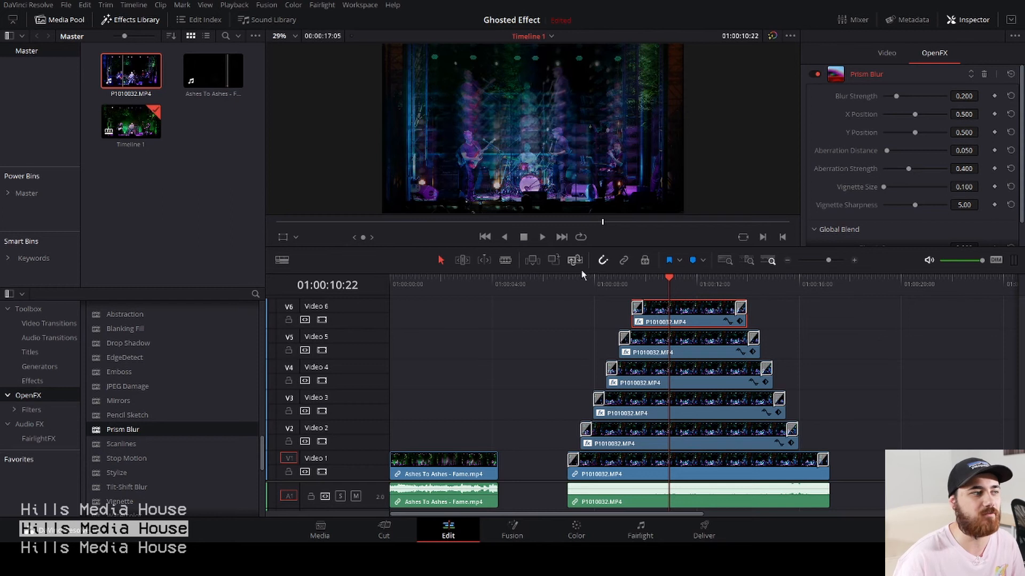
# - Play the ghosted section with Prism Blur twice, from just before and from the start of the Video 1 clip
pyautogui.click(556, 286)
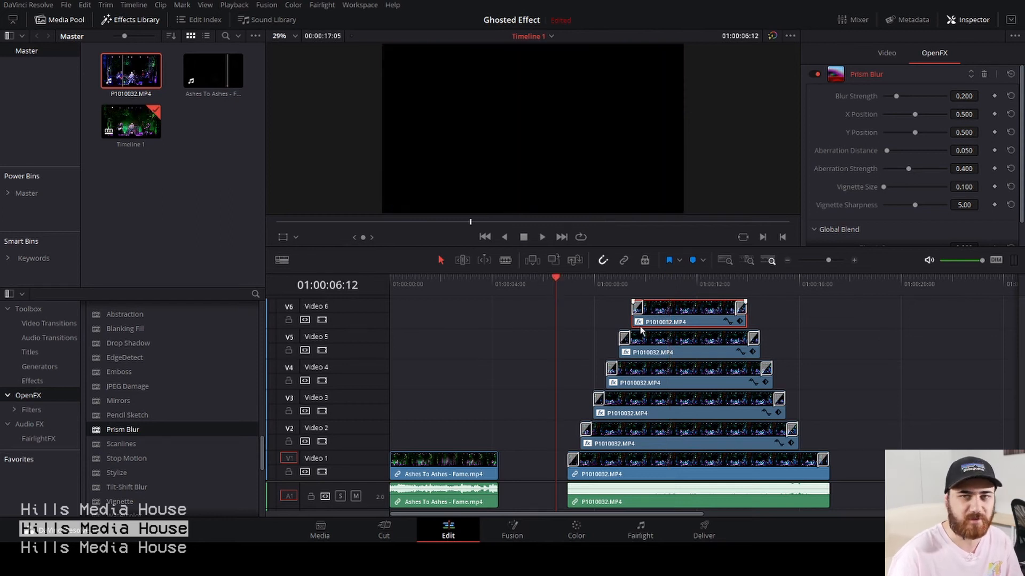
pyautogui.press('space')
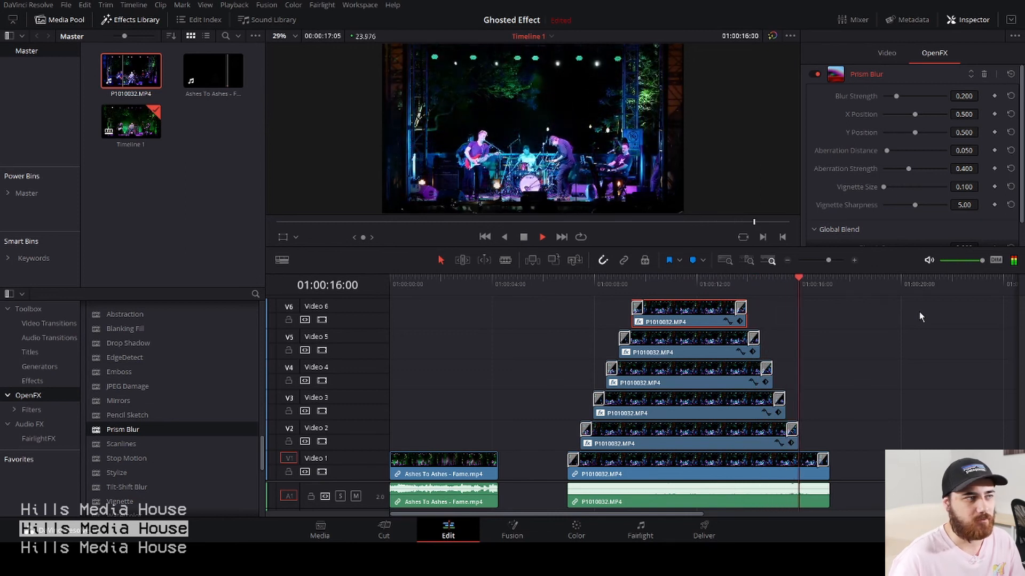
pyautogui.press('space')
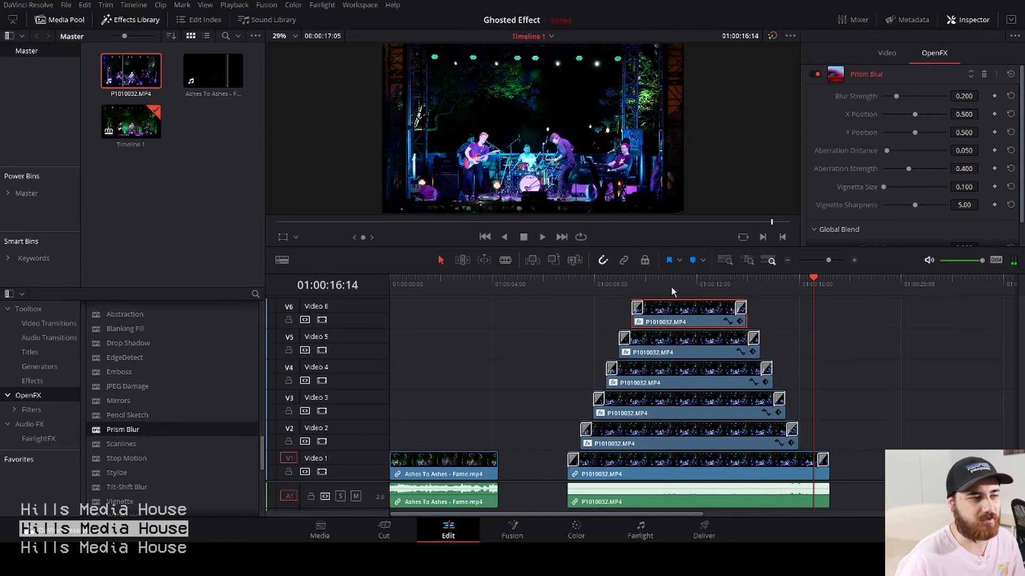
pyautogui.click(568, 279)
pyautogui.press('space')
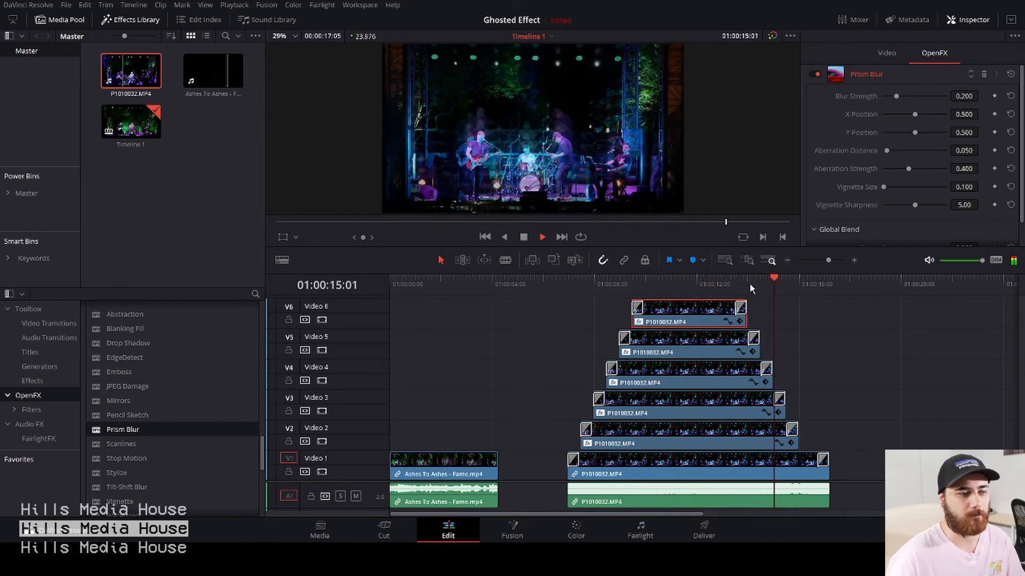
pyautogui.press('space')
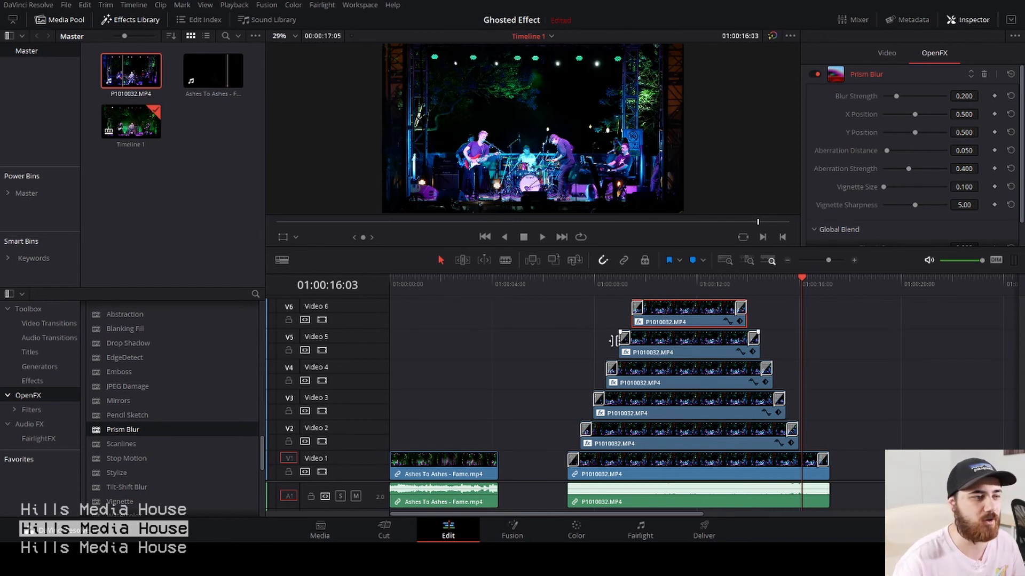
# - Trim the ends of the Video 2 through Video 6 clips together to shorten the ghosting, and play the section from the Video 1 clip's start
pyautogui.moveTo(845, 302); pyautogui.dragTo(765, 420)
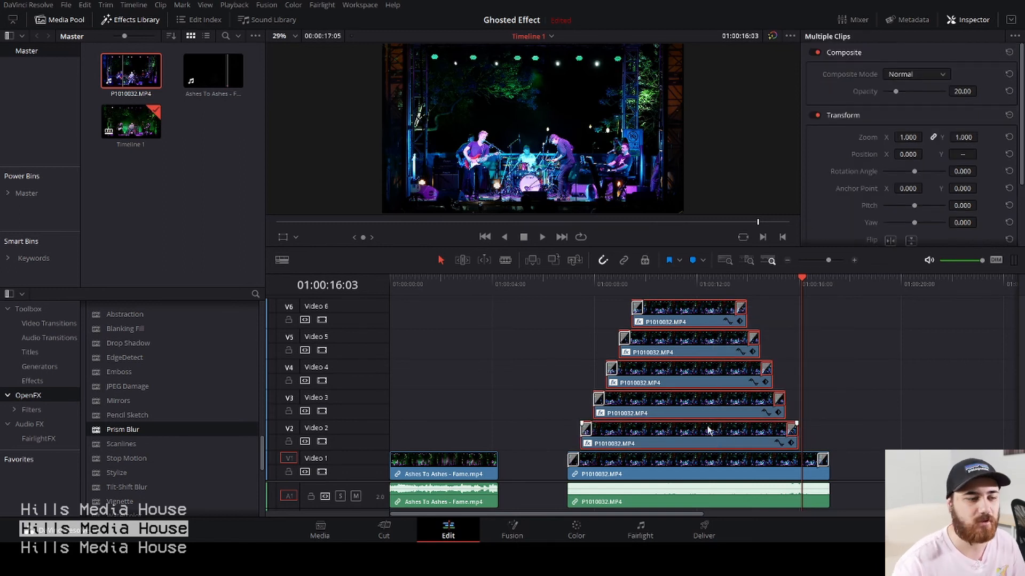
pyautogui.moveTo(795, 443); pyautogui.dragTo(710, 436)
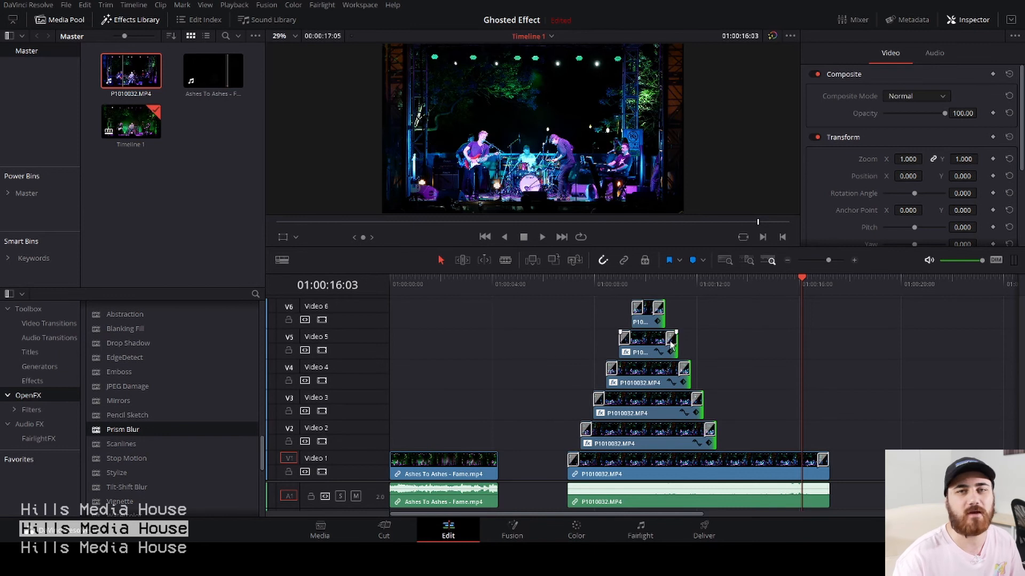
pyautogui.click(567, 284)
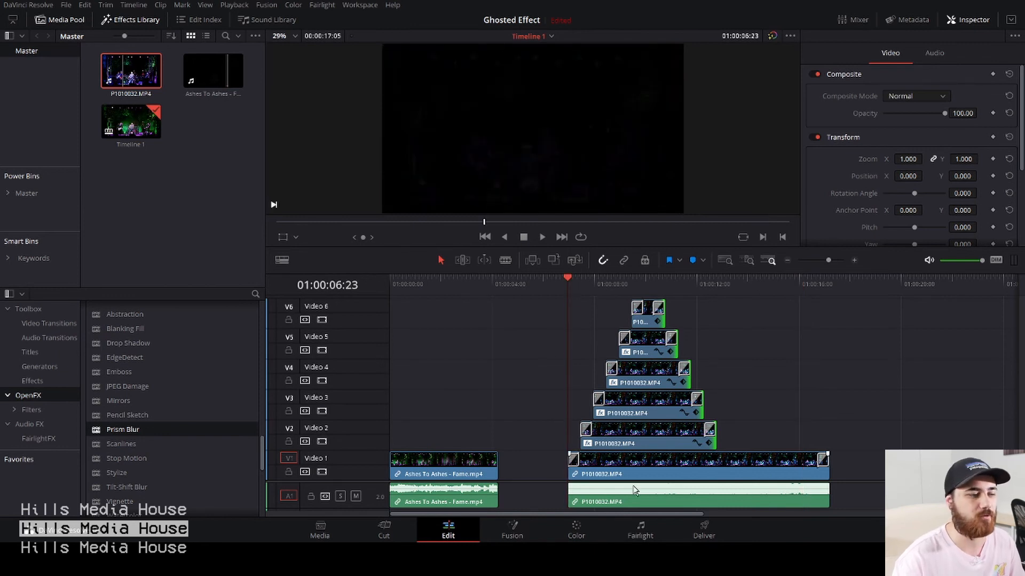
pyautogui.press('space')
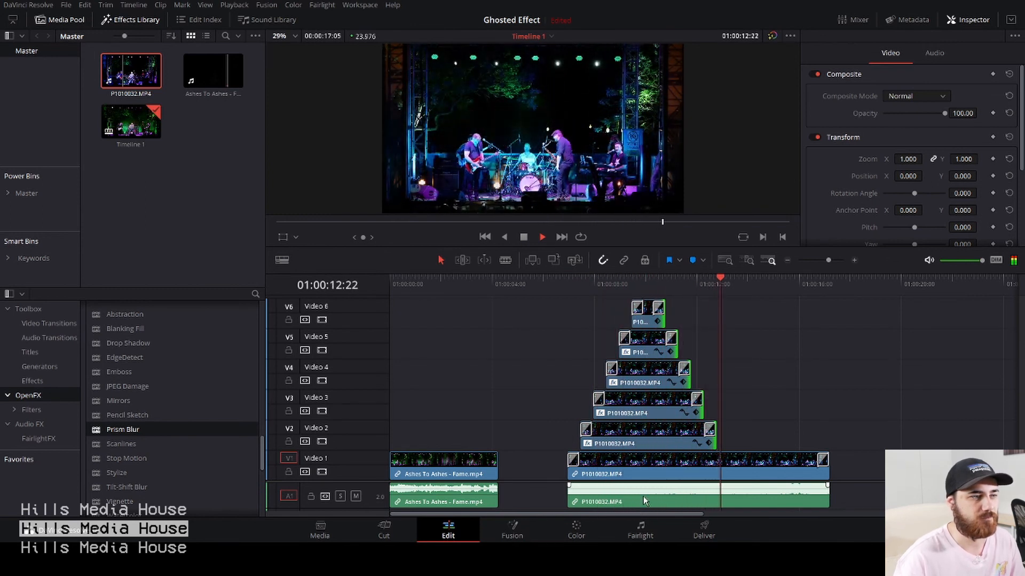
pyautogui.press('space')
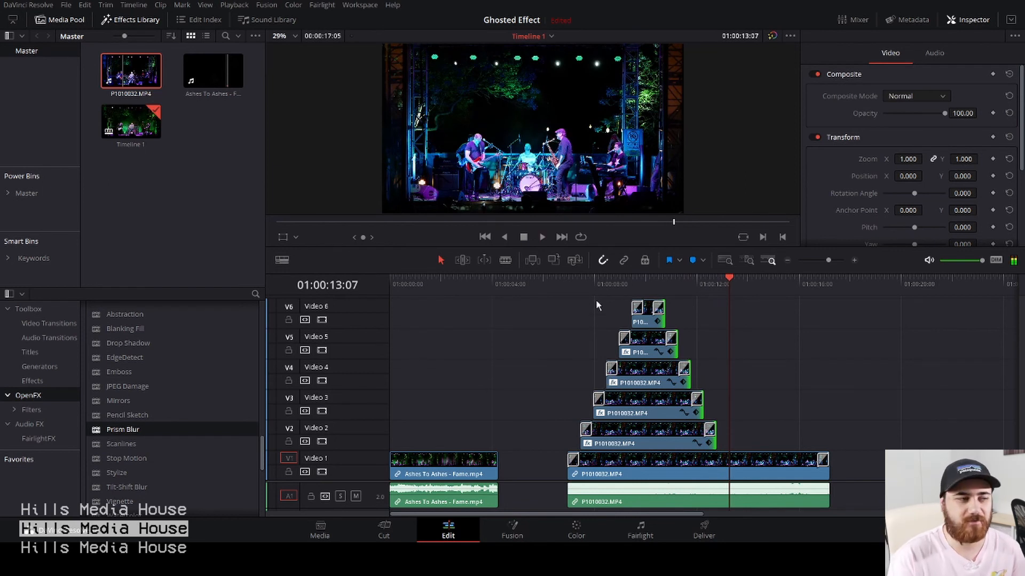
# - Play the Ashes To Ashes reference clip three times from the timeline's beginning, and play the ghosted section from the Video 1 clip's start for comparison
pyautogui.click(567, 281)
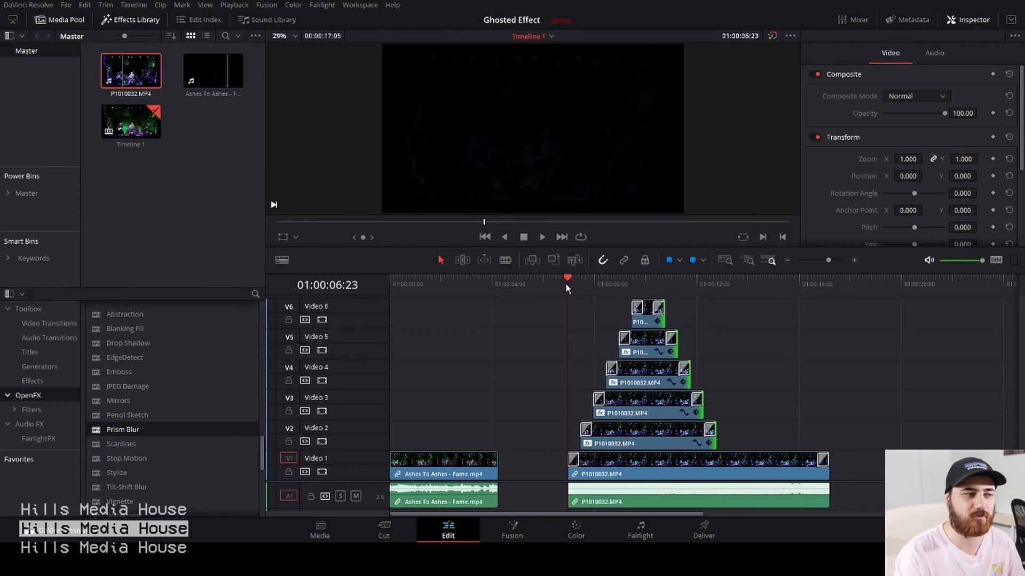
pyautogui.press('Home')
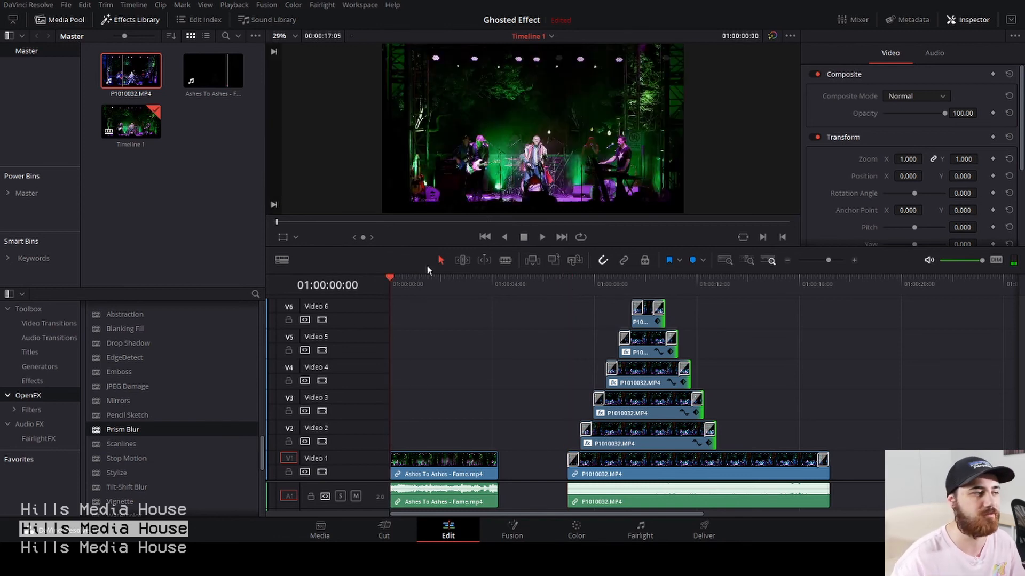
pyautogui.press('space')
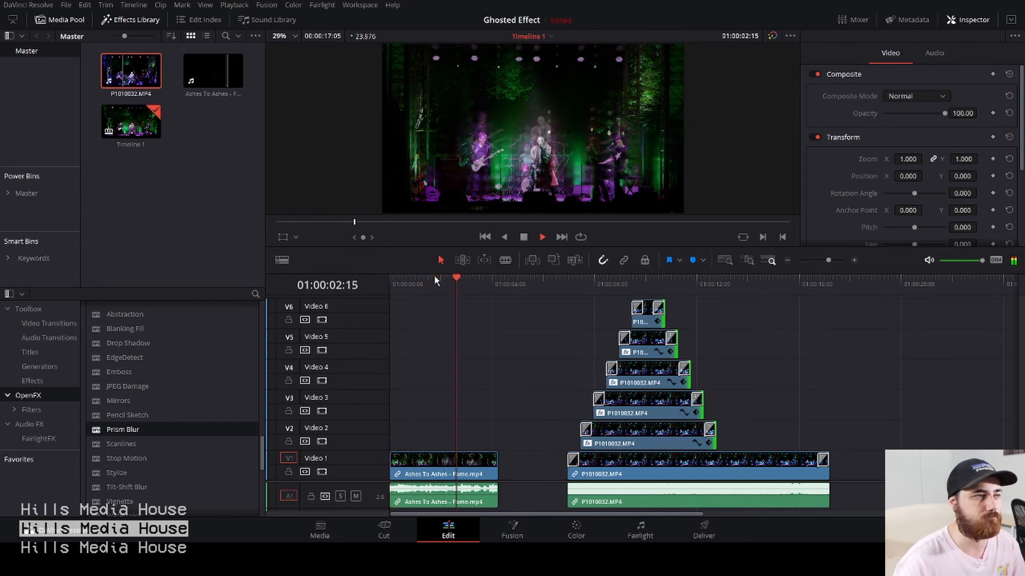
pyautogui.press('space')
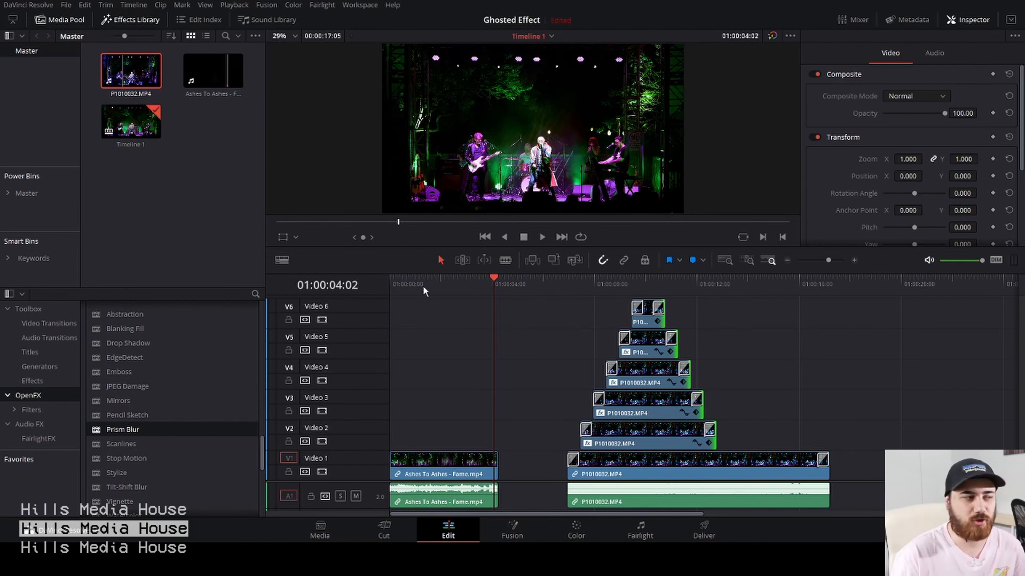
pyautogui.press('Home')
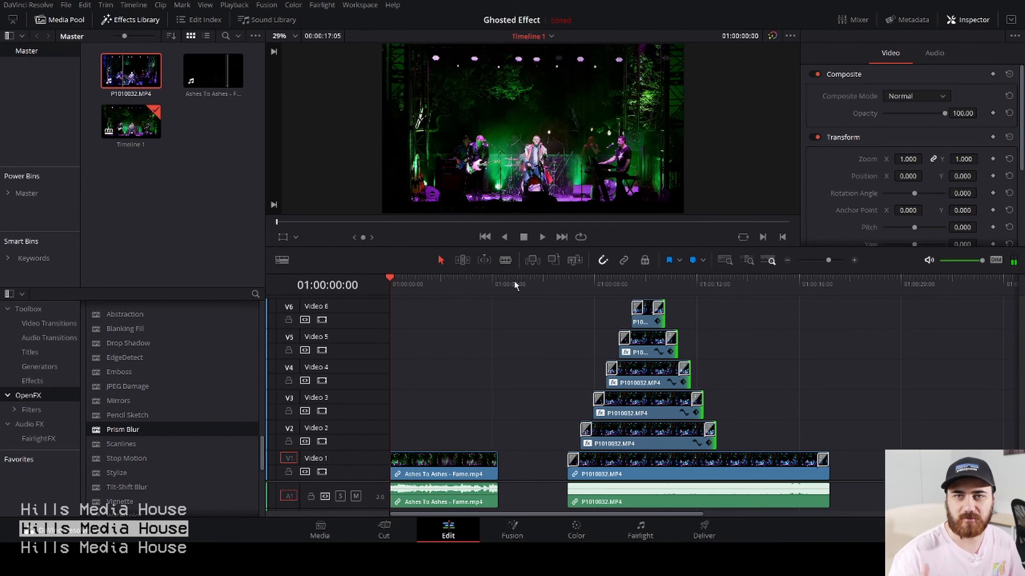
pyautogui.press('space')
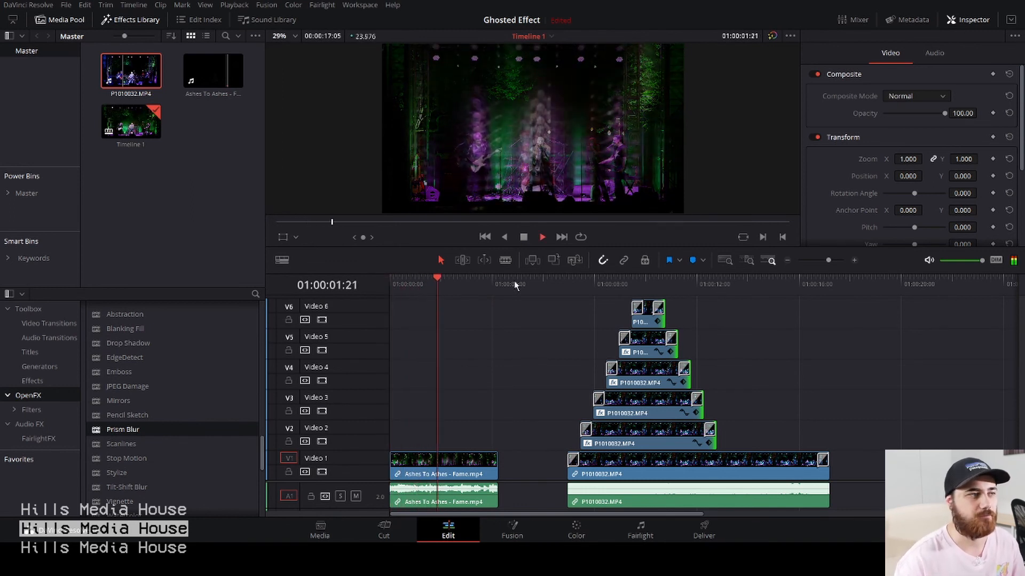
pyautogui.press('space')
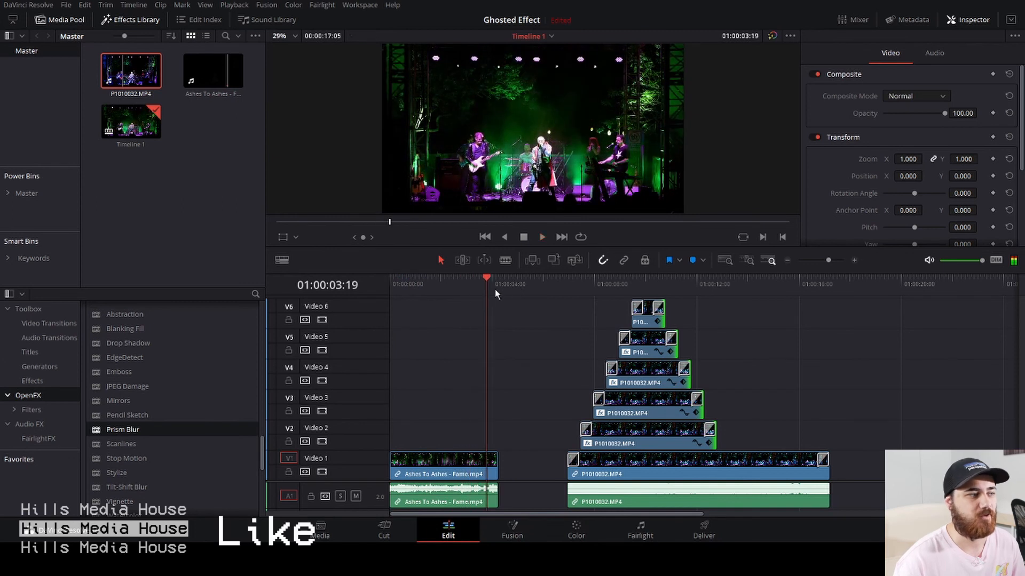
pyautogui.press('Home')
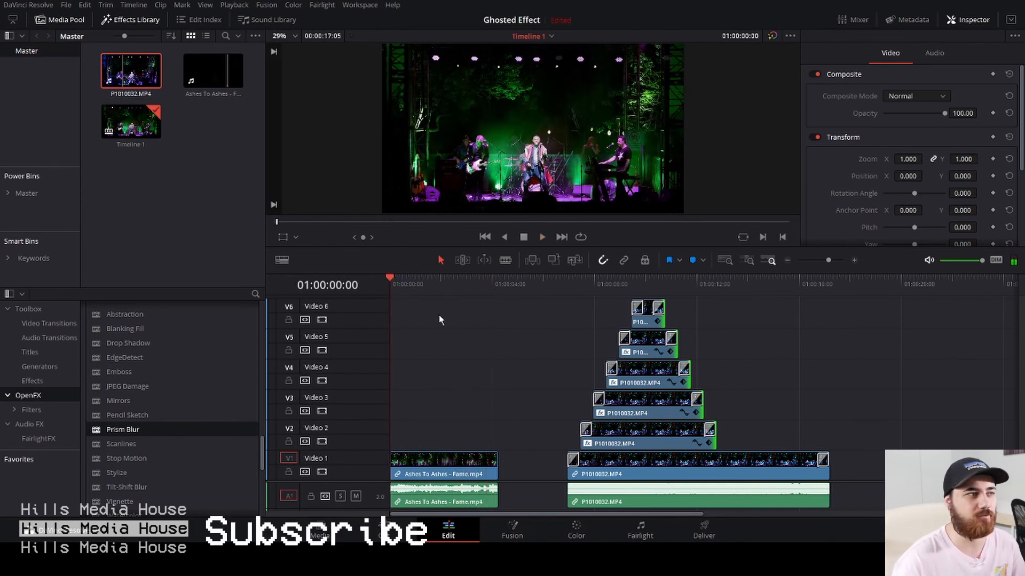
pyautogui.press('space')
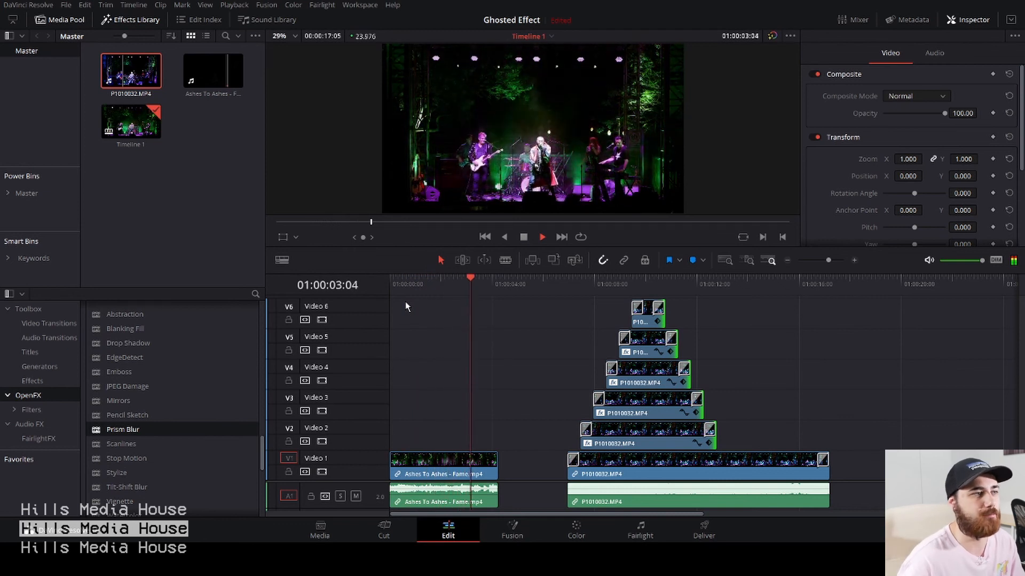
pyautogui.press('space')
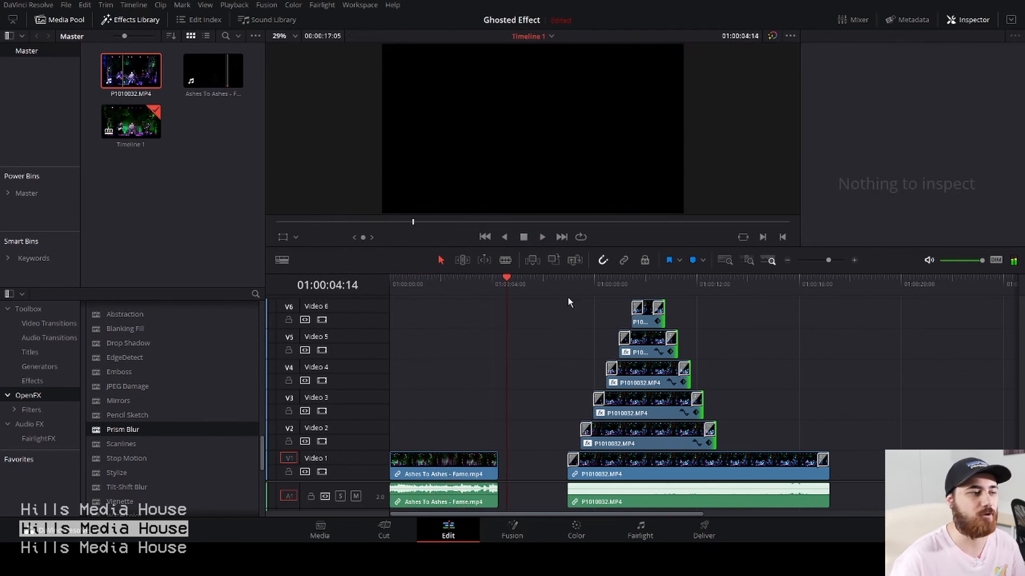
pyautogui.click(569, 285)
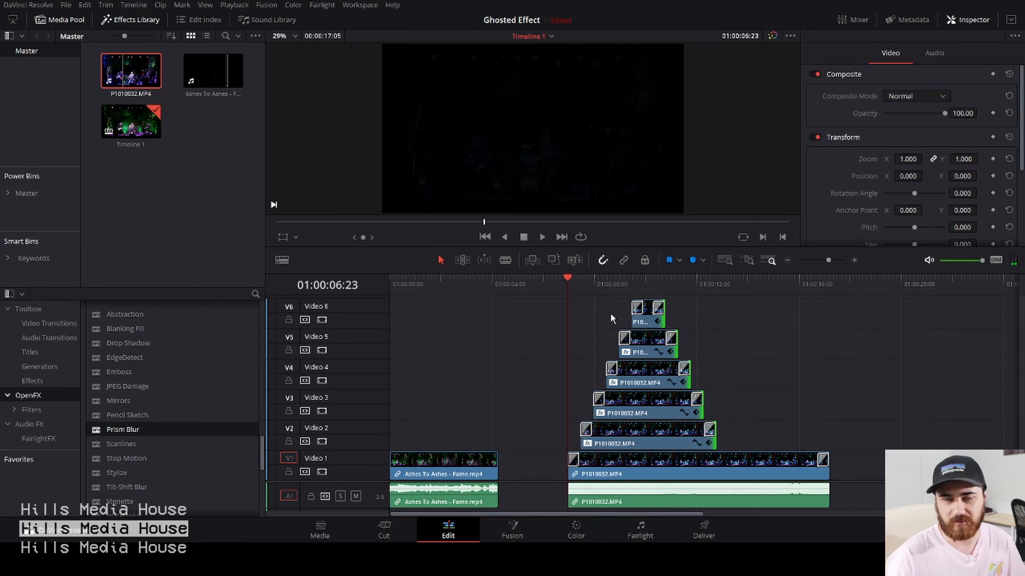
pyautogui.press('space')
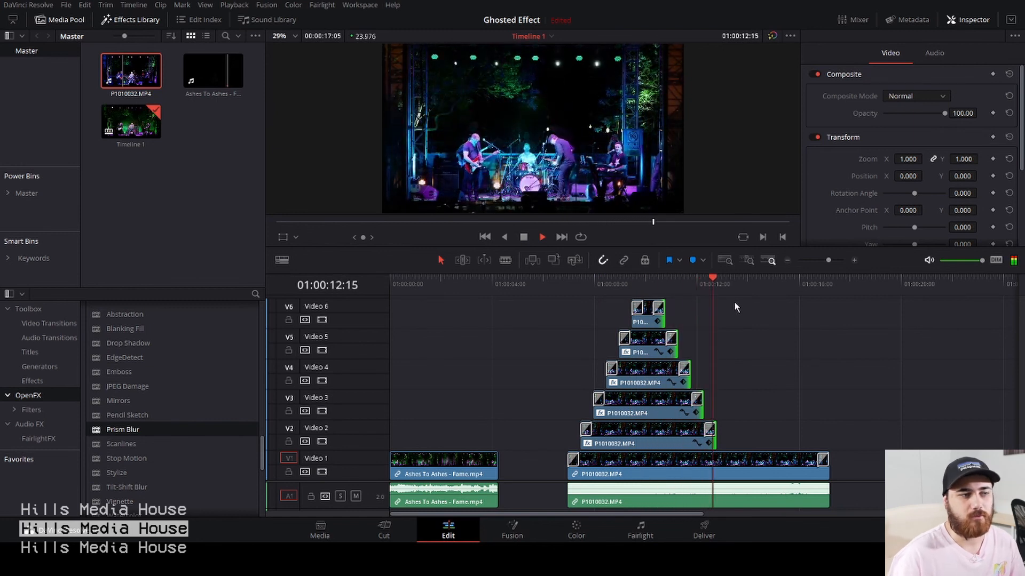
# - Extend the ends of the Video 2 through Video 6 clips together in two passes, bringing Video 2's end close to the Video 1 clip's end
pyautogui.moveTo(761, 302); pyautogui.dragTo(692, 428)
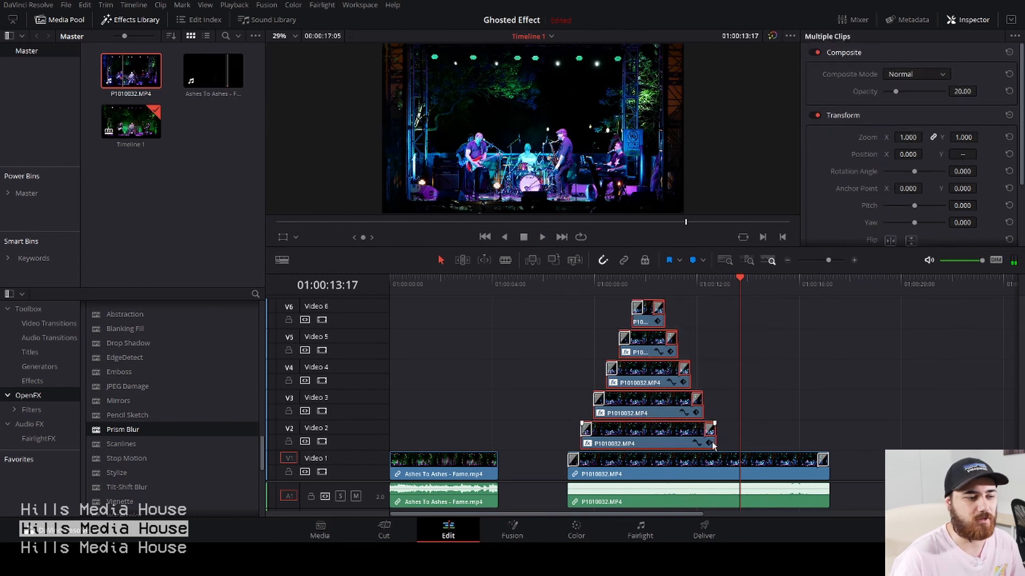
pyautogui.moveTo(719, 442); pyautogui.dragTo(771, 443)
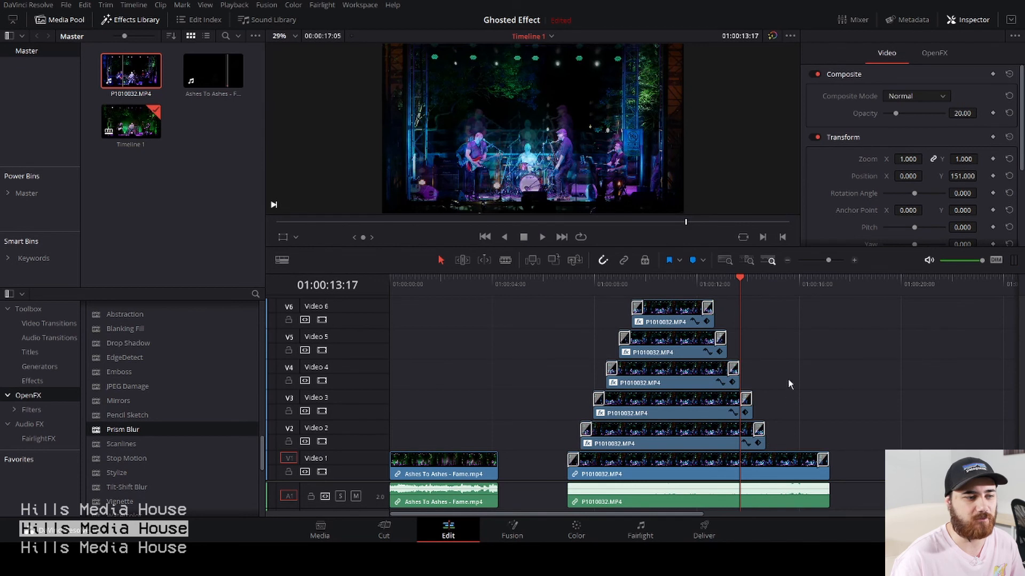
pyautogui.moveTo(743, 337); pyautogui.dragTo(711, 409)
pyautogui.moveTo(766, 307); pyautogui.dragTo(681, 438)
pyautogui.moveTo(766, 440); pyautogui.dragTo(795, 442)
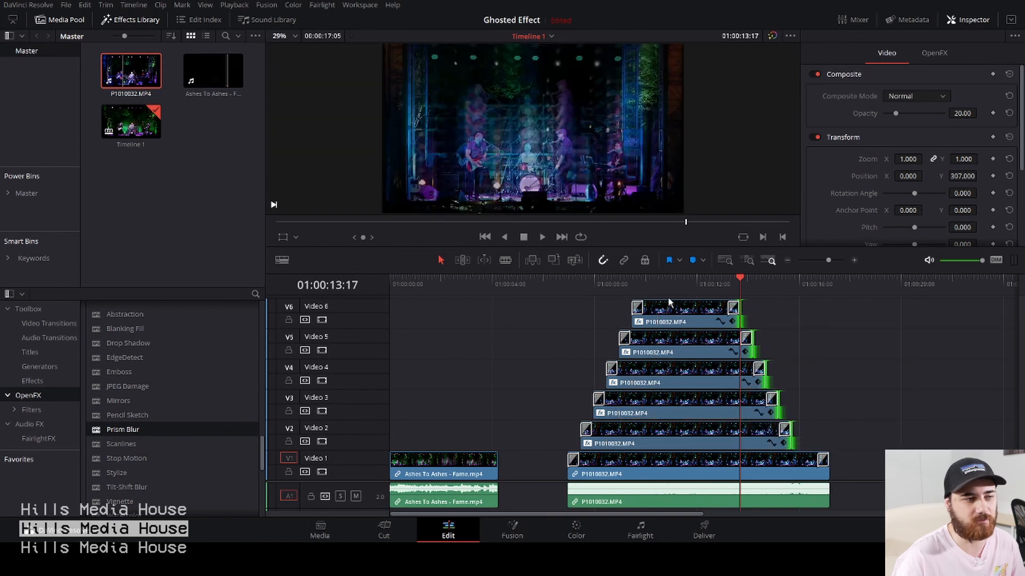
# - Play the lengthened ghosting twice from within its build-up to check how the stacked copies look
pyautogui.click(619, 282)
pyautogui.press('space')
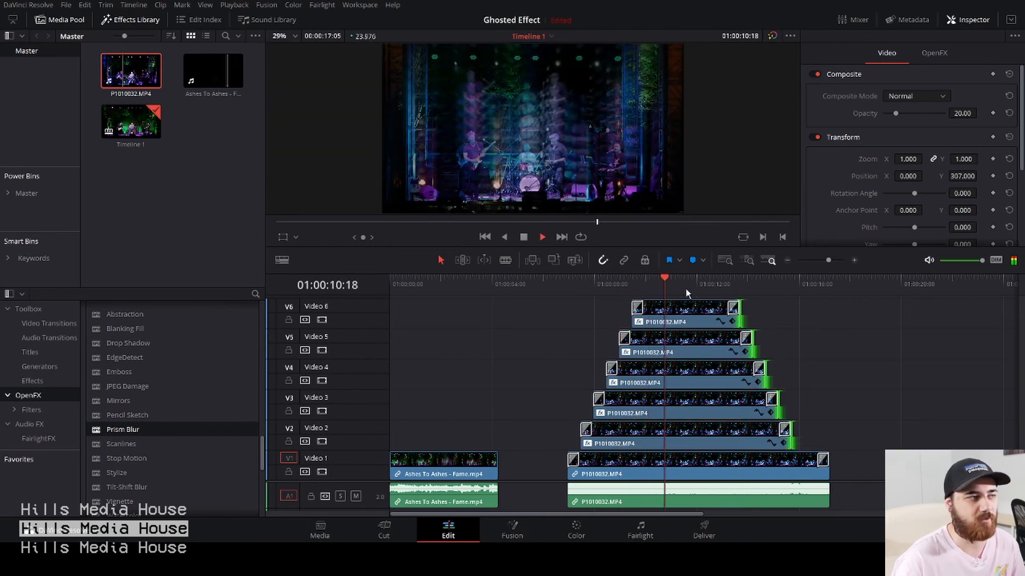
pyautogui.press('space')
pyautogui.click(610, 279)
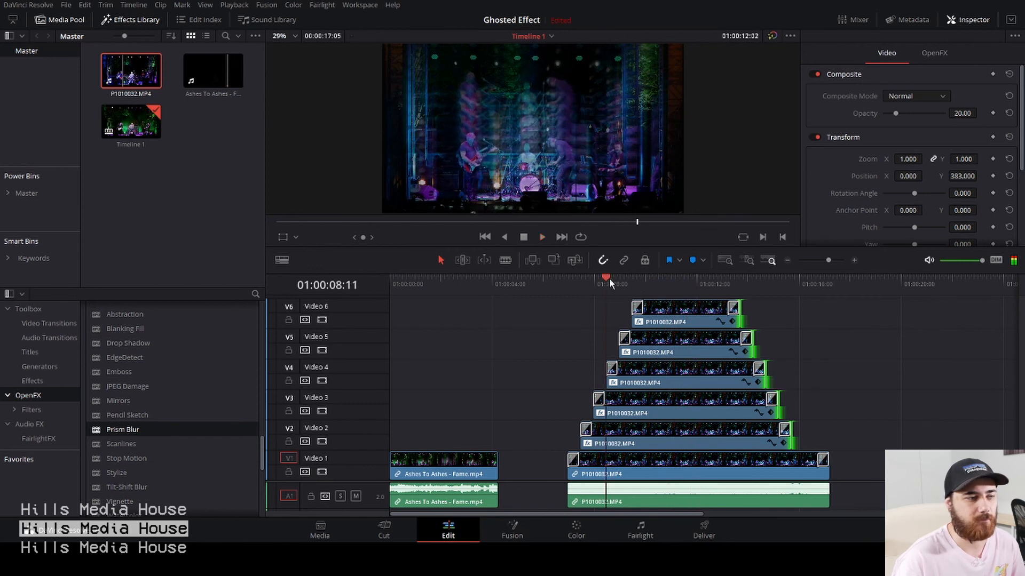
pyautogui.press('space')
pyautogui.press('space')
# - Park the playhead at 01:00:10:07, trim the starts of the Video 2 through Video 6 clips together so Video 2 begins there, and play from 01:00:08:22
pyautogui.moveTo(609, 296); pyautogui.dragTo(563, 475)
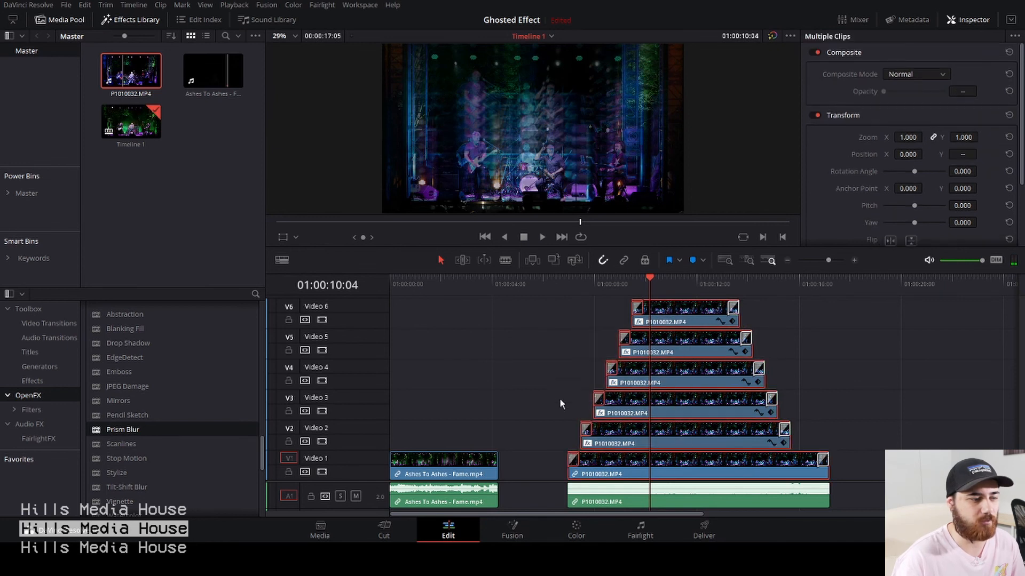
pyautogui.click(576, 375)
pyautogui.press('space')
pyautogui.press('space')
pyautogui.click(644, 281)
pyautogui.press('space')
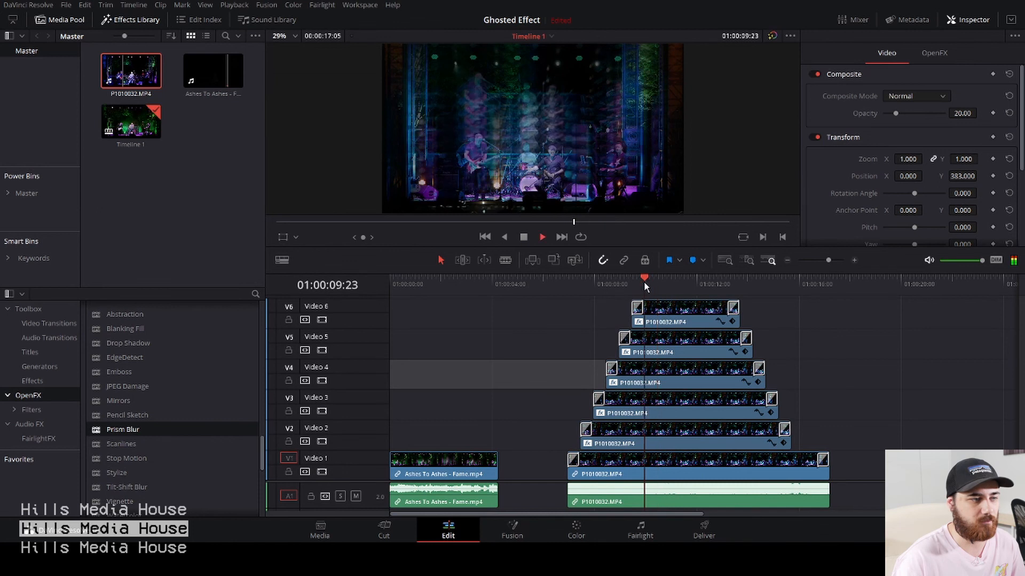
pyautogui.press('space')
pyautogui.moveTo(593, 314); pyautogui.dragTo(686, 431)
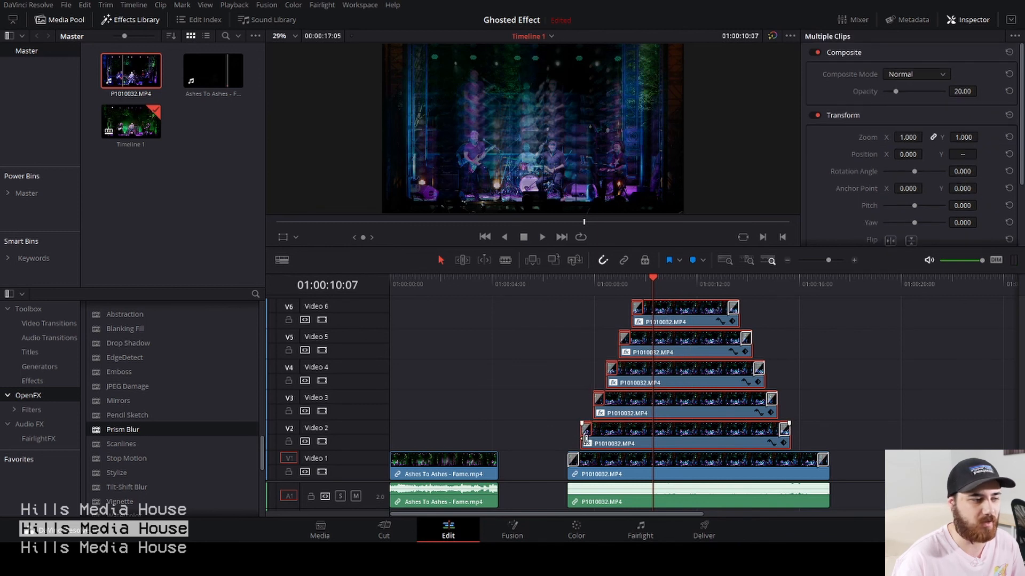
pyautogui.moveTo(585, 439); pyautogui.dragTo(656, 441)
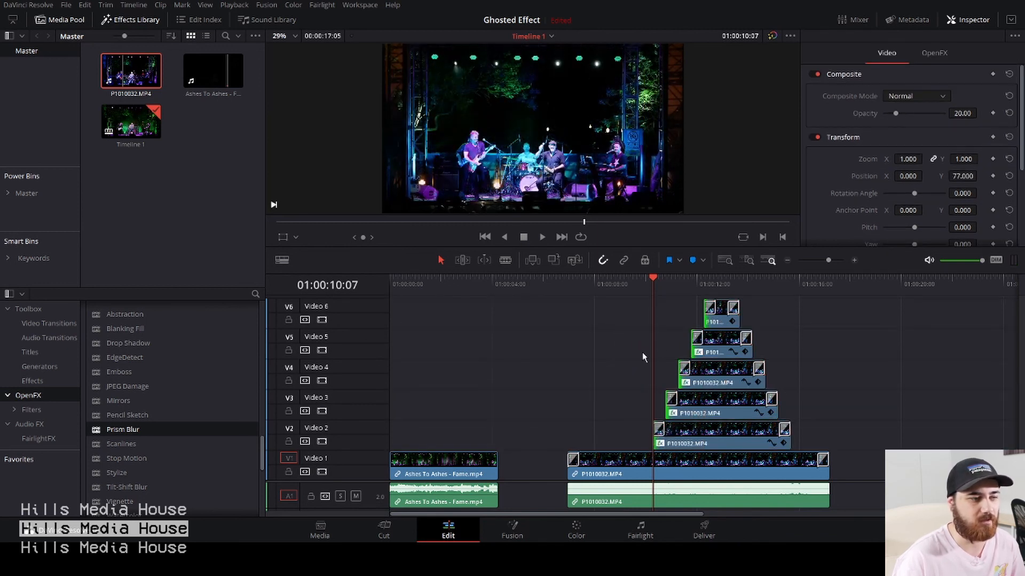
pyautogui.click(618, 285)
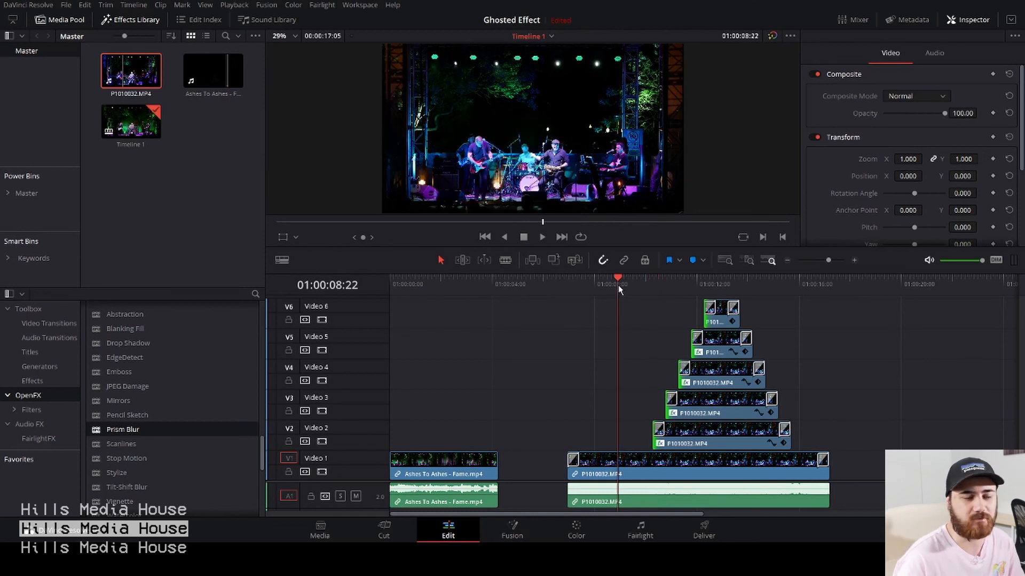
pyautogui.press('space')
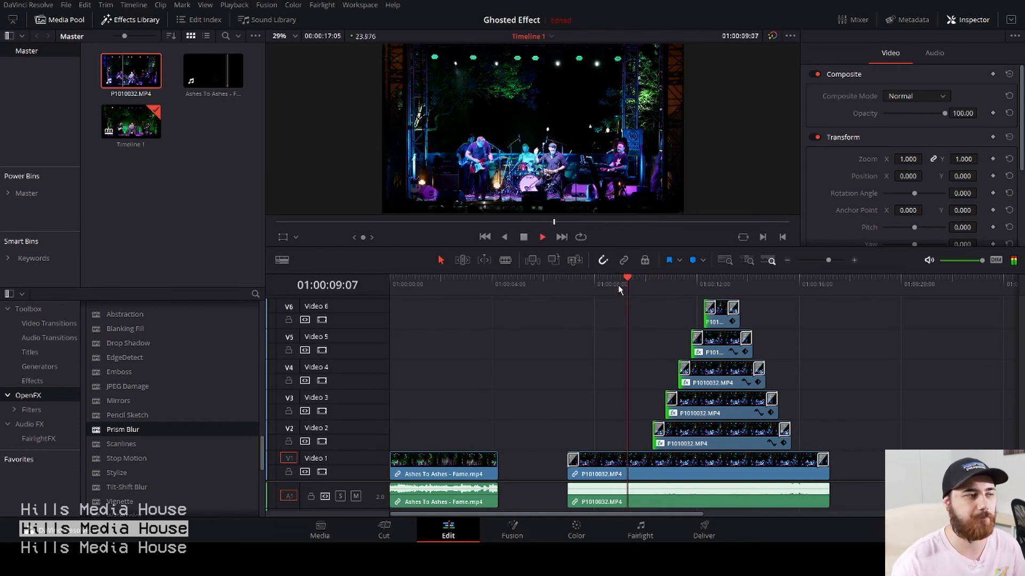